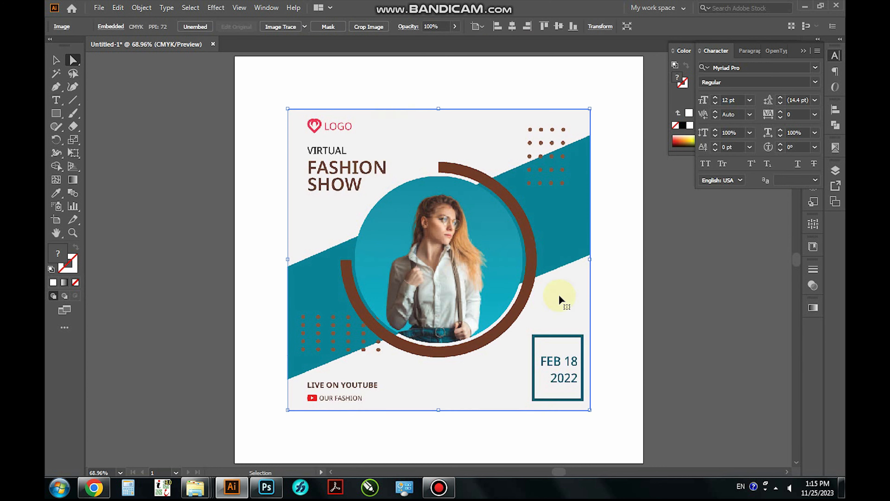
# Scale the reference poster image to the full artboard size and move it off the artboard, flush against its left edge
pyautogui.moveTo(592, 258); pyautogui.dragTo(645, 264)
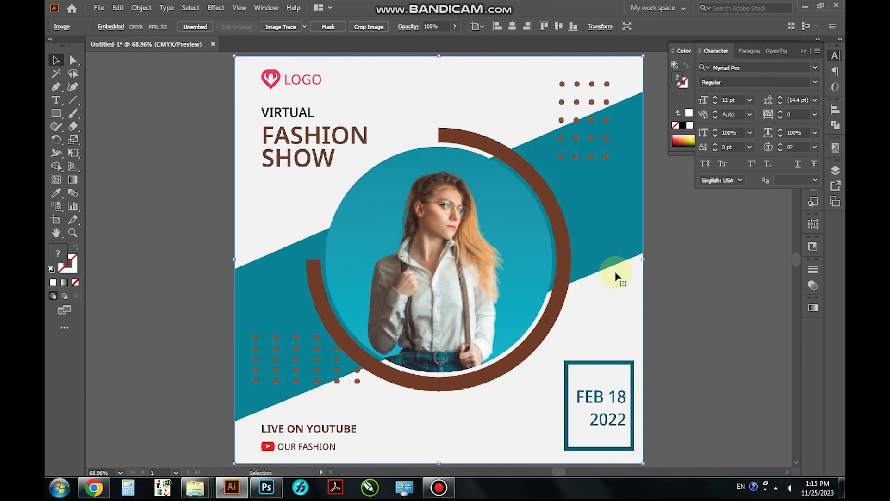
pyautogui.keyDown('ctrl'); pyautogui.keyDown('alt'); pyautogui.click(467, 251); pyautogui.keyUp('alt'); pyautogui.keyUp('ctrl')
pyautogui.keyDown('ctrl'); pyautogui.keyDown('alt'); pyautogui.click(467, 251); pyautogui.keyUp('alt'); pyautogui.keyUp('ctrl')
pyautogui.press('Tab')
pyautogui.moveTo(396, 266); pyautogui.dragTo(513, 261)
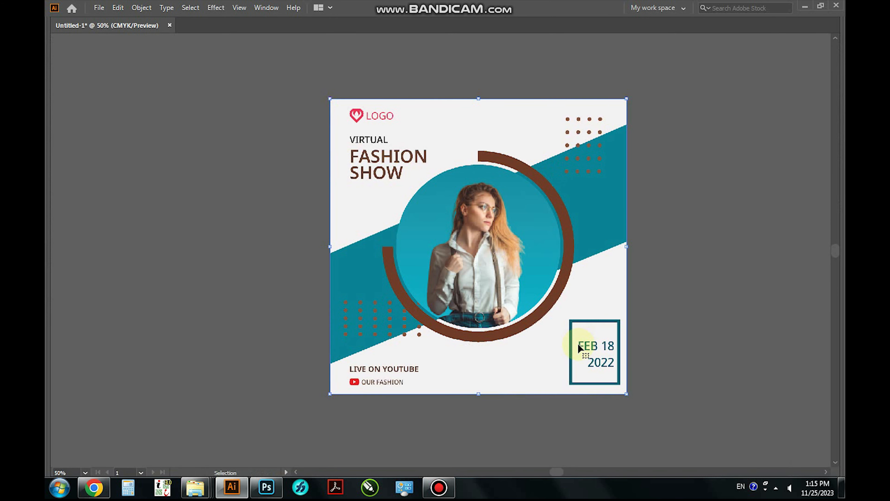
pyautogui.moveTo(580, 348); pyautogui.dragTo(282, 350)
pyautogui.moveTo(421, 318); pyautogui.dragTo(521, 321)
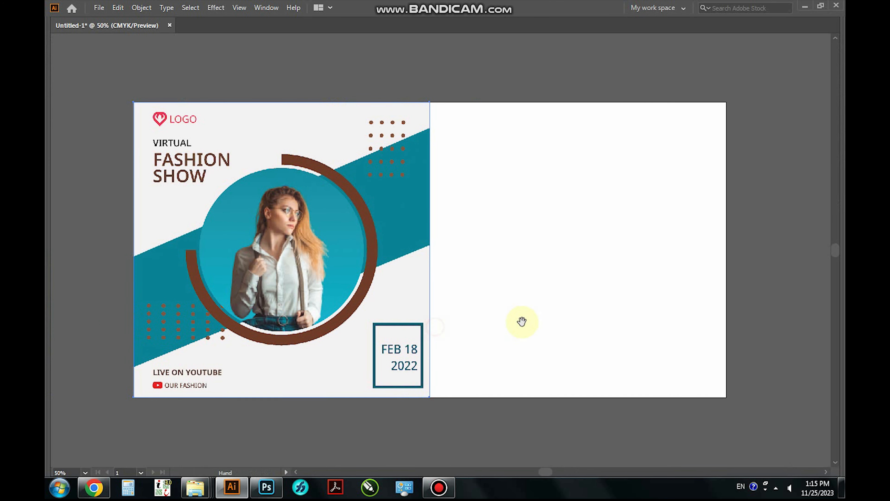
# Draw a rectangle covering the blank artboard and fill it with the light grey sampled from the reference poster's background
pyautogui.press('m')
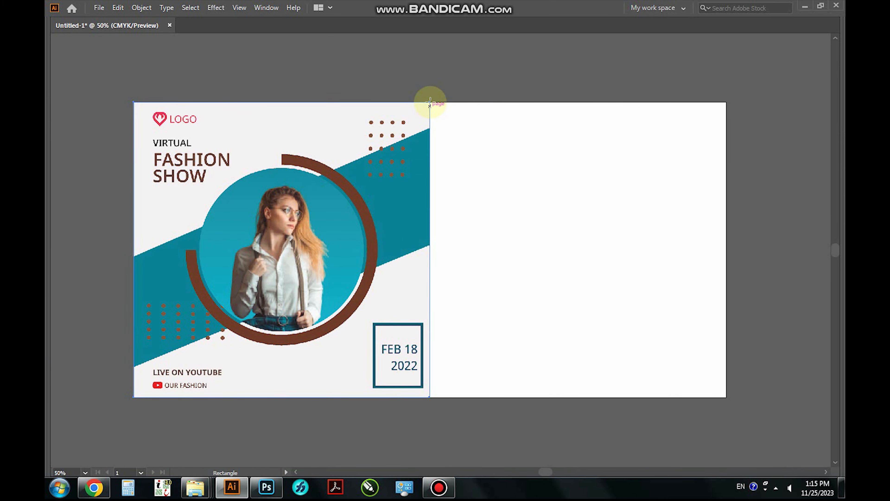
pyautogui.moveTo(430, 104); pyautogui.dragTo(726, 396)
pyautogui.press('i')
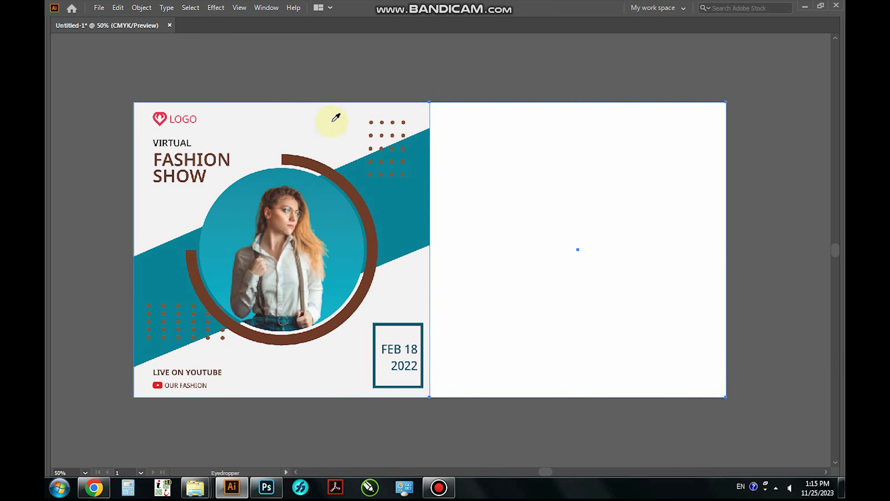
pyautogui.click(332, 122)
pyautogui.press('a')
pyautogui.click(507, 82)
pyautogui.moveTo(532, 157); pyautogui.dragTo(559, 157)
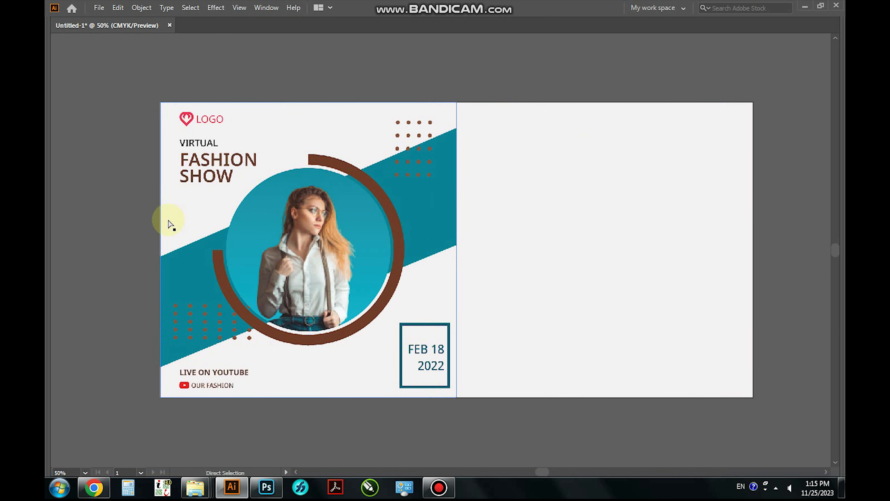
# Draw a rectangle about 15 in wide across the reference poster at the band's left-end height and fill it with the sampled band teal
pyautogui.press('m')
pyautogui.moveTo(160, 257); pyautogui.dragTo(455, 365)
pyautogui.press('i')
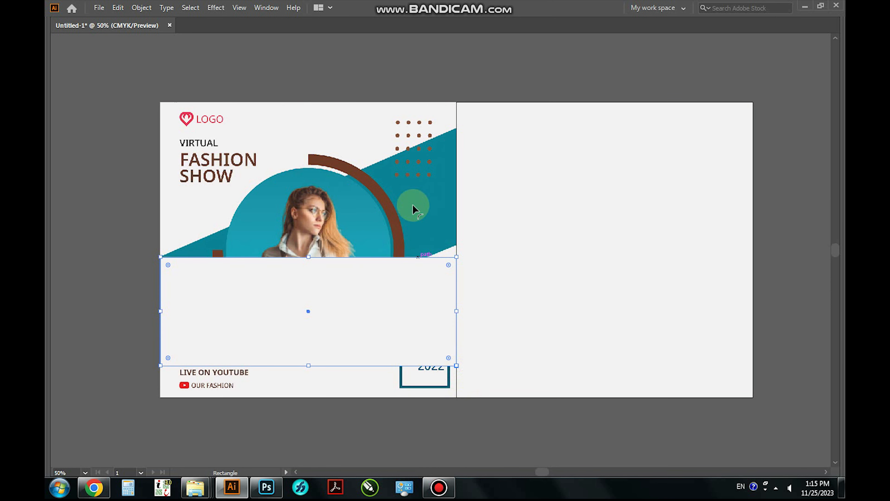
pyautogui.press('Tab')
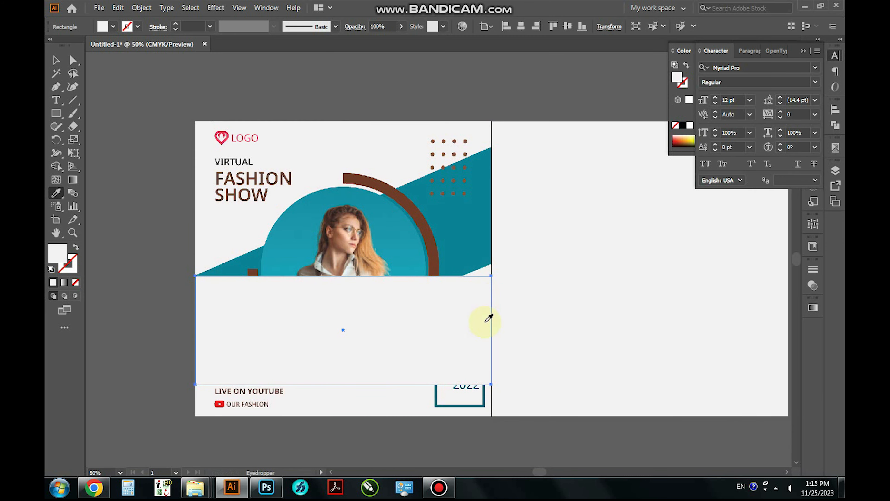
pyautogui.click(428, 218)
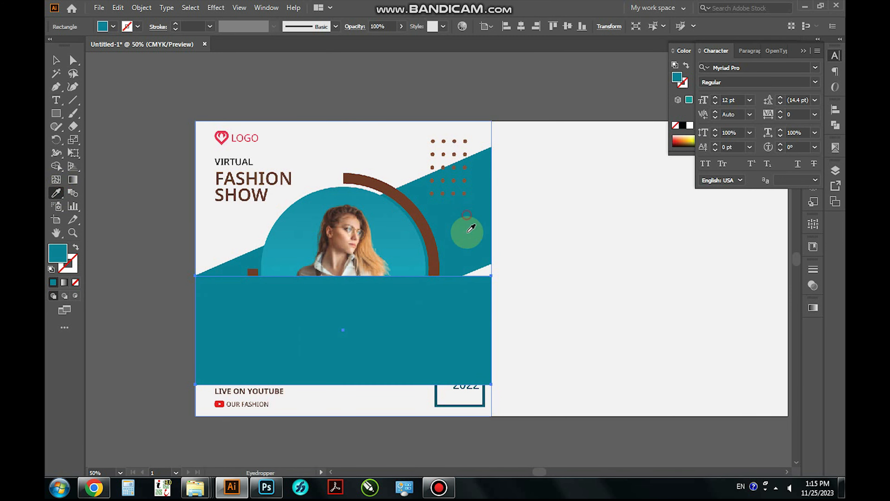
# Raise the teal rectangle's right edge and adjust its lower-right corner to match the reference's diagonal band
pyautogui.press('a')
pyautogui.click(500, 454)
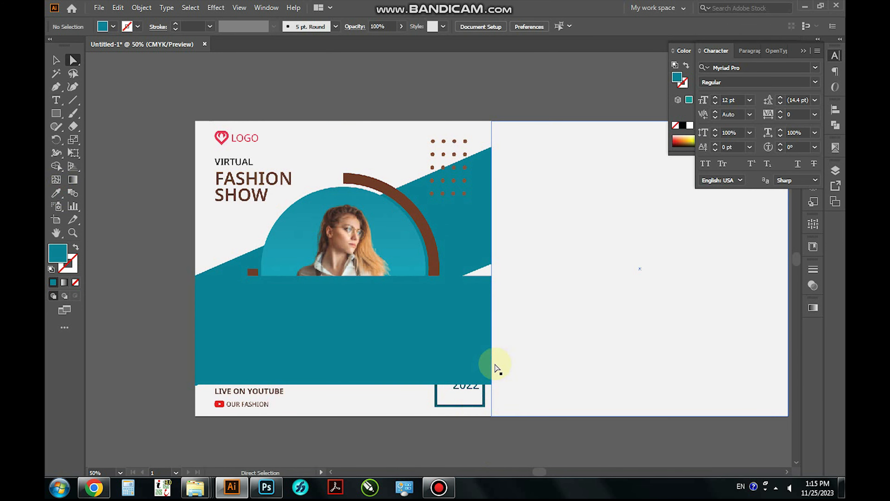
pyautogui.moveTo(490, 366); pyautogui.dragTo(488, 234)
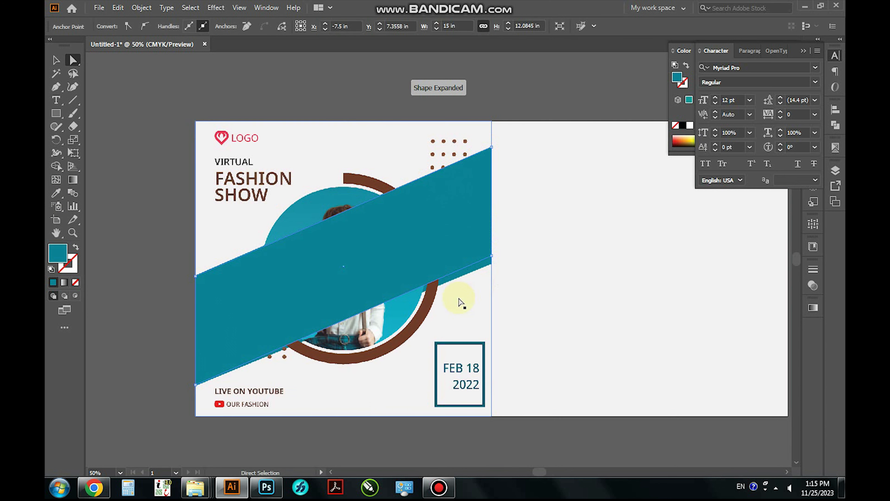
pyautogui.click(333, 436)
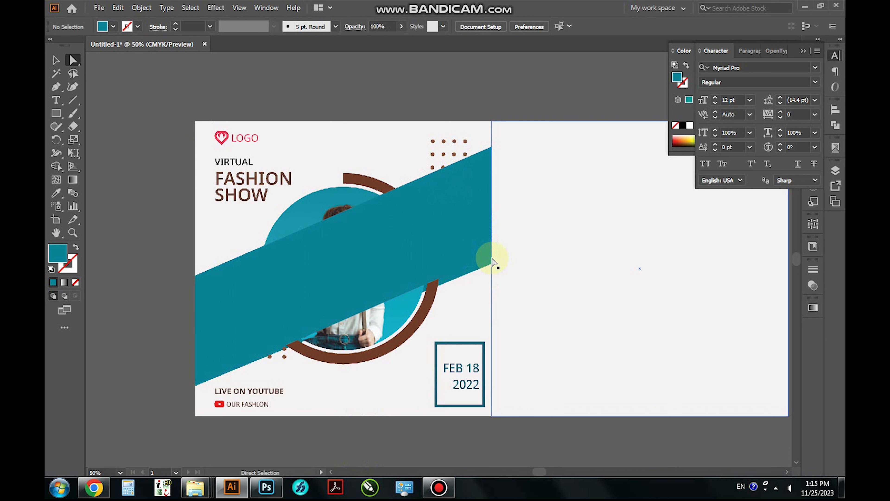
pyautogui.moveTo(493, 261); pyautogui.dragTo(491, 263)
# Move the teal diagonal band onto the light grey artboard so that it spans the full width, and deselect it
pyautogui.click(364, 255)
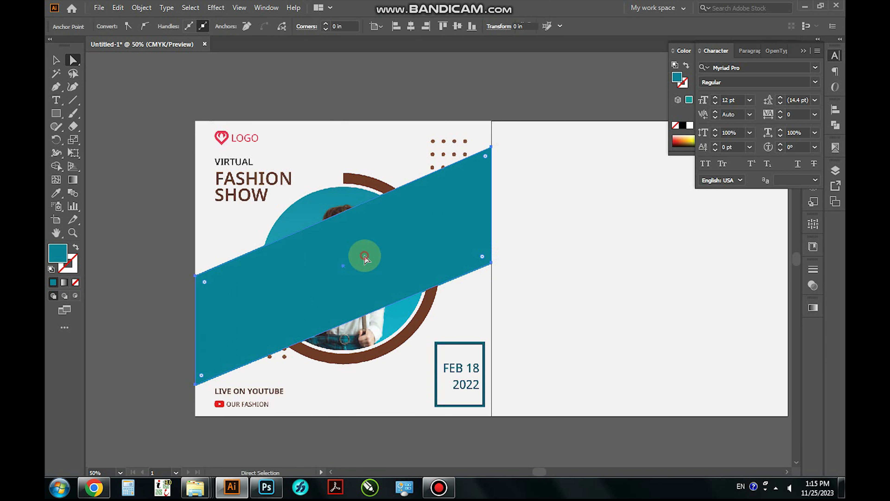
pyautogui.click(605, 26)
pyautogui.press('Tab')
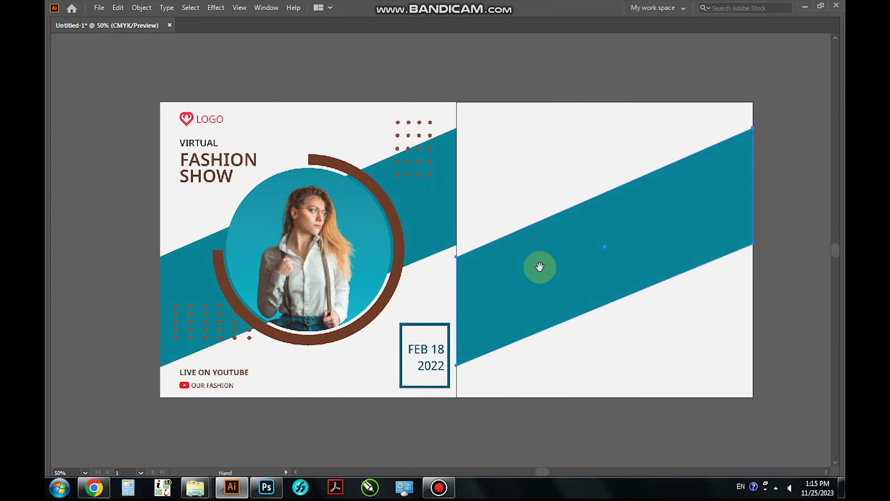
pyautogui.moveTo(537, 265); pyautogui.dragTo(522, 261)
pyautogui.moveTo(498, 224); pyautogui.dragTo(546, 225)
pyautogui.click(463, 69)
pyautogui.press('Tab')
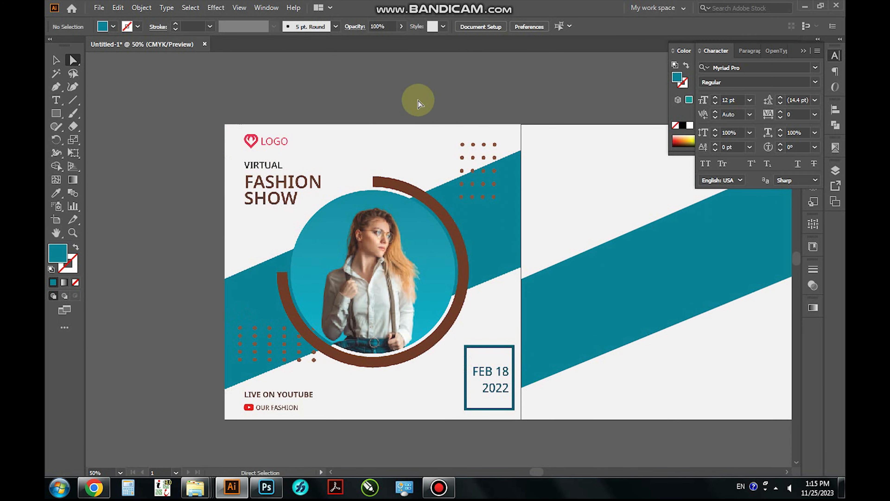
# Draw an ellipse over the reference poster's circular portrait, matching the portrait circle's size
pyautogui.moveTo(515, 280); pyautogui.dragTo(463, 256)
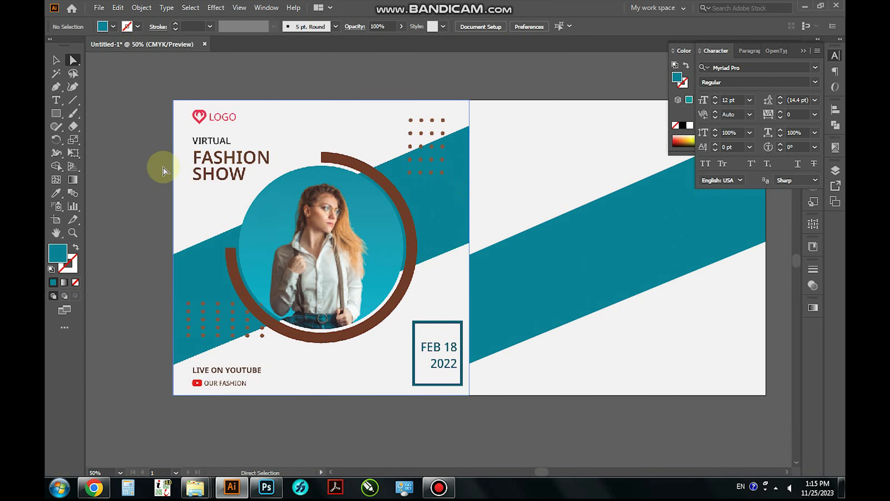
pyautogui.rightClick(56, 115)
pyautogui.click(100, 140)
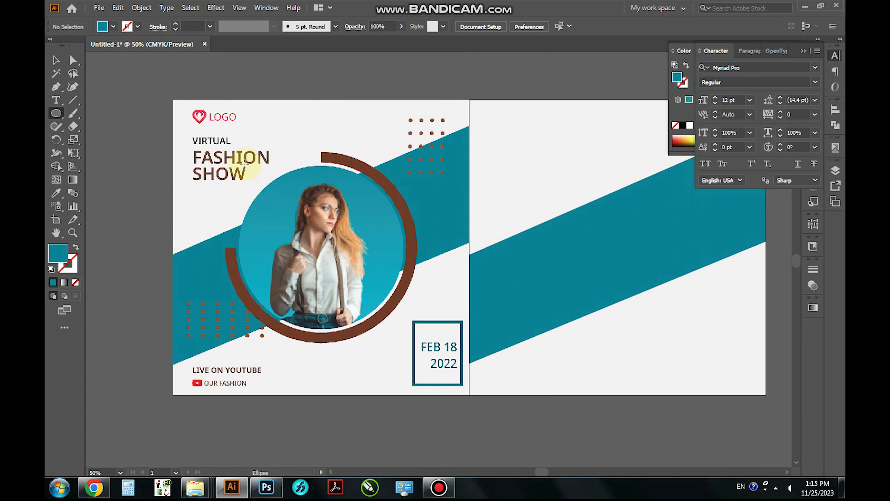
pyautogui.moveTo(244, 167)
pyautogui.mouseDown()
pyautogui.moveTo(384, 242)
pyautogui.moveTo(403, 315)
pyautogui.mouseUp()
pyautogui.press('z')
pyautogui.moveTo(184, 182); pyautogui.dragTo(360, 333)
pyautogui.press('v')
# Move the circle onto the artboard and align it to the artboard's horizontal and vertical centre
pyautogui.moveTo(361, 433); pyautogui.dragTo(330, 452)
pyautogui.scroll(-3, 553, 259)
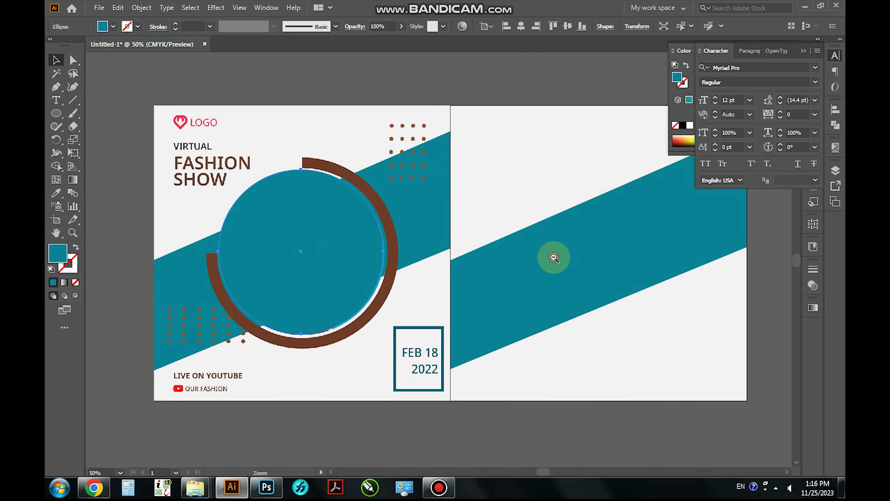
pyautogui.moveTo(415, 255); pyautogui.dragTo(392, 265)
pyautogui.click(522, 26)
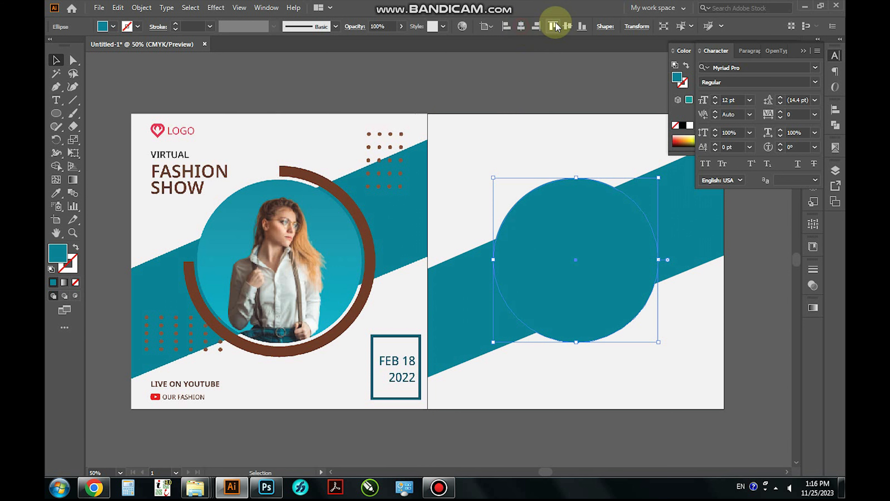
pyautogui.click(568, 26)
# Fill the centred circle with the lighter teal sampled from the portrait's background and deselect it
pyautogui.press('i')
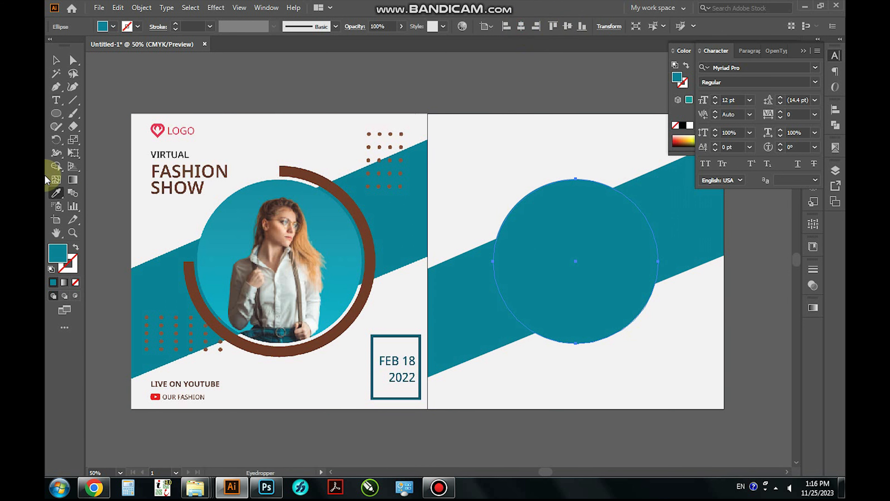
pyautogui.click(305, 197)
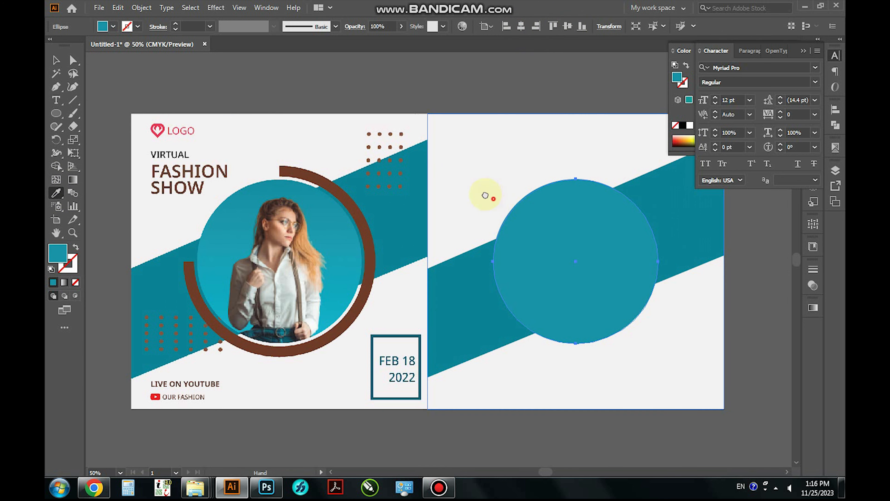
pyautogui.click(73, 60)
pyautogui.click(348, 95)
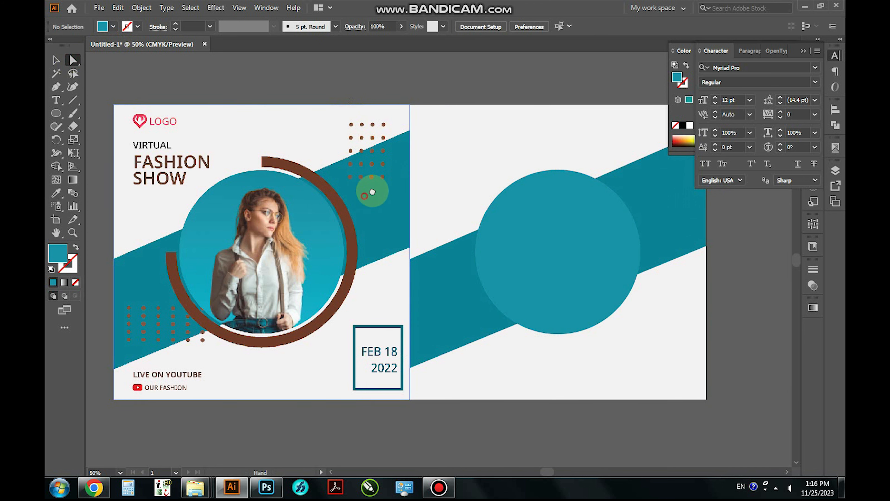
# Duplicate the circle over the reference portrait and enlarge the copy to the outer edge of the brown ring
pyautogui.moveTo(373, 191); pyautogui.dragTo(383, 185)
pyautogui.moveTo(560, 236); pyautogui.dragTo(290, 226)
pyautogui.press('v')
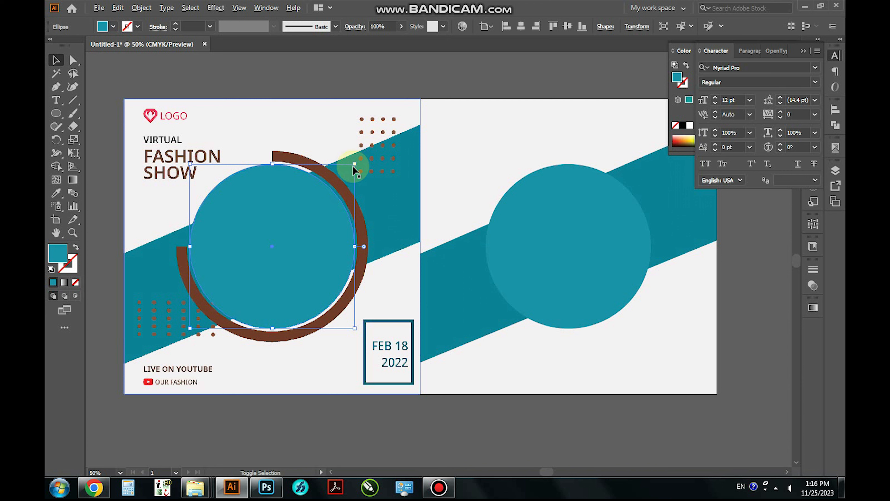
pyautogui.hotkey('ctrl', 'z')
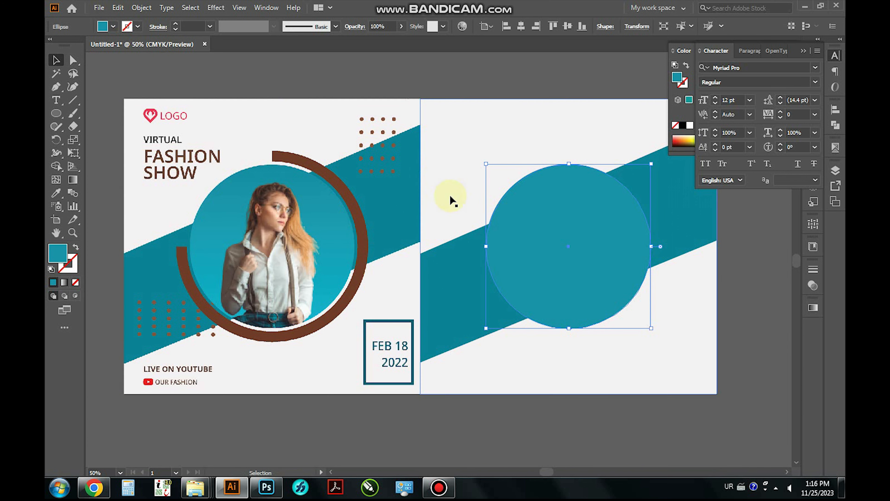
pyautogui.hotkey('ctrl', 'shift', 'z')
pyautogui.moveTo(355, 163); pyautogui.dragTo(369, 150)
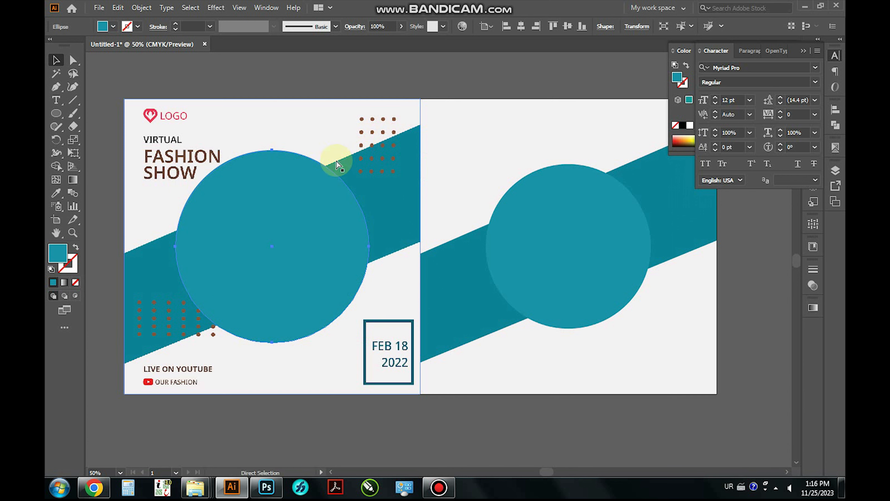
# Copy the enlarged circle, paste it in front and scale the copy down concentrically to form the ring's inner edge
pyautogui.click(118, 7)
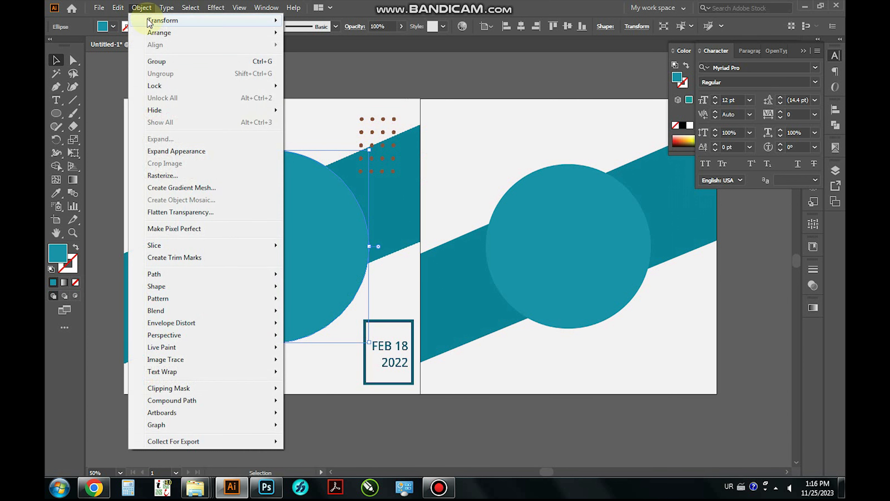
pyautogui.click(127, 62)
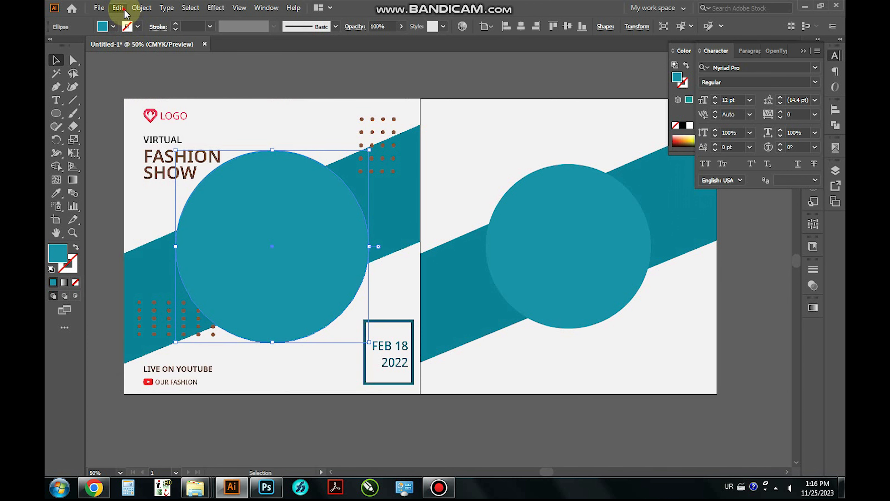
pyautogui.click(117, 8)
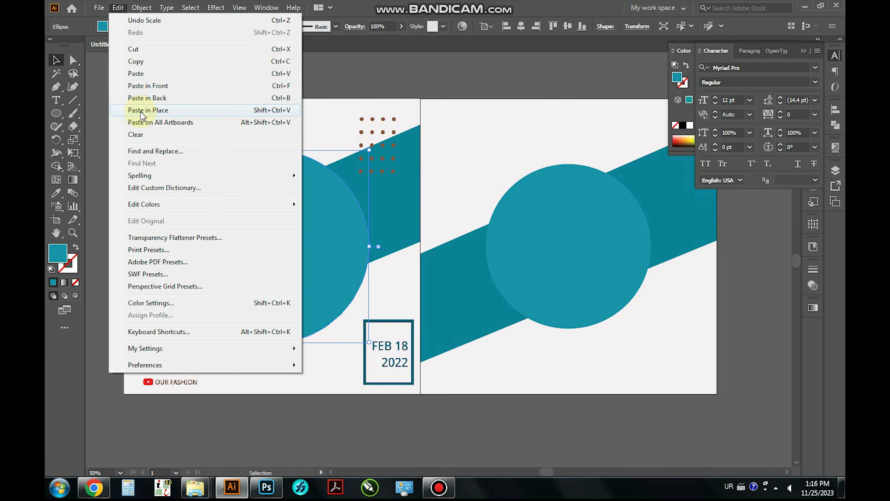
pyautogui.click(149, 85)
pyautogui.moveTo(369, 150); pyautogui.dragTo(352, 151)
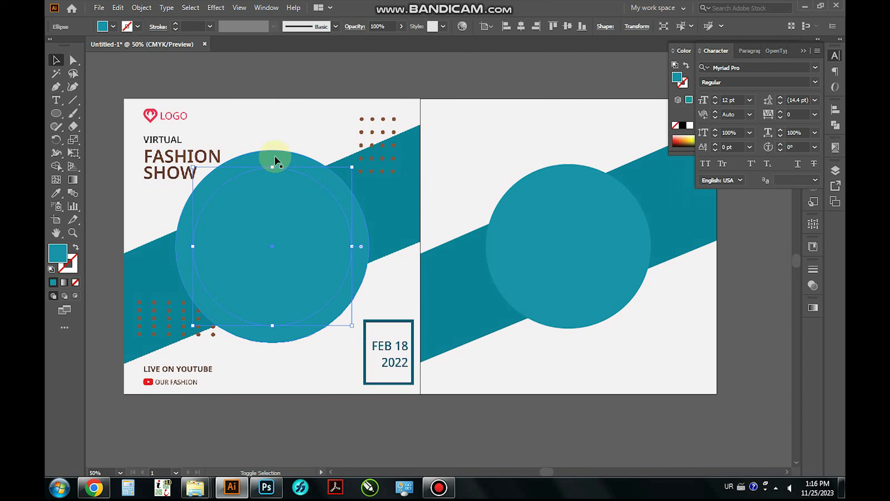
# Move both concentric circles onto the artboard and enlarge the inner one slightly to thin the ring
pyautogui.moveTo(272, 153); pyautogui.dragTo(507, 161)
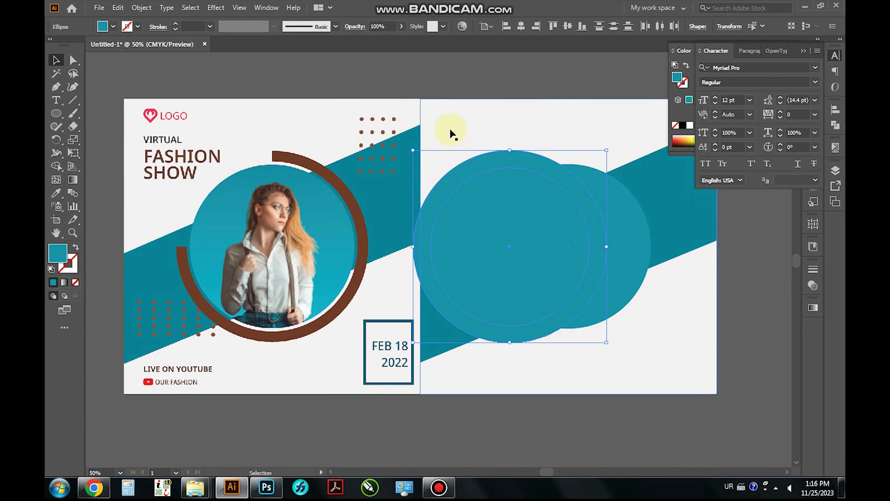
pyautogui.keyDown('ctrl'); pyautogui.click(447, 115); pyautogui.keyUp('ctrl')
pyautogui.keyDown('ctrl'); pyautogui.click(499, 195); pyautogui.keyUp('ctrl')
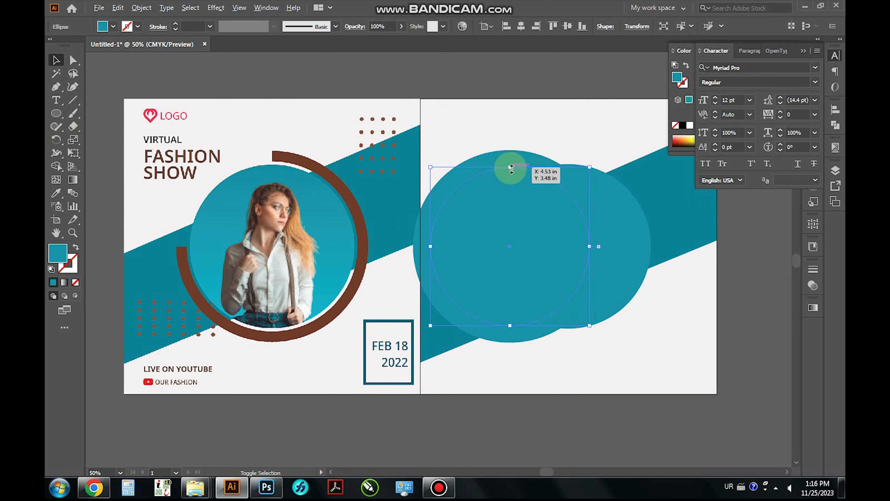
pyautogui.moveTo(512, 169); pyautogui.dragTo(512, 164)
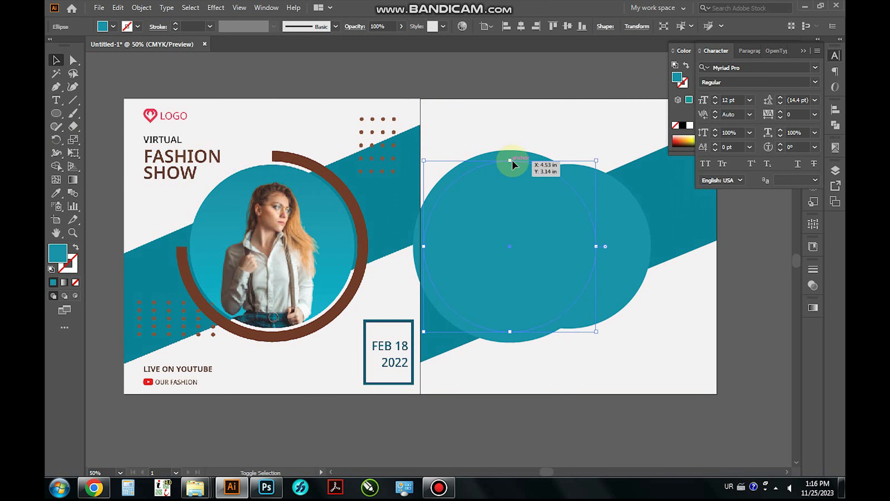
# Split the concentric circles with the Shape Builder tool and delete the inner disc, leaving only the ring
pyautogui.click(56, 166)
pyautogui.click(445, 250)
pyautogui.press('a')
pyautogui.click(456, 69)
pyautogui.moveTo(463, 202); pyautogui.dragTo(479, 201)
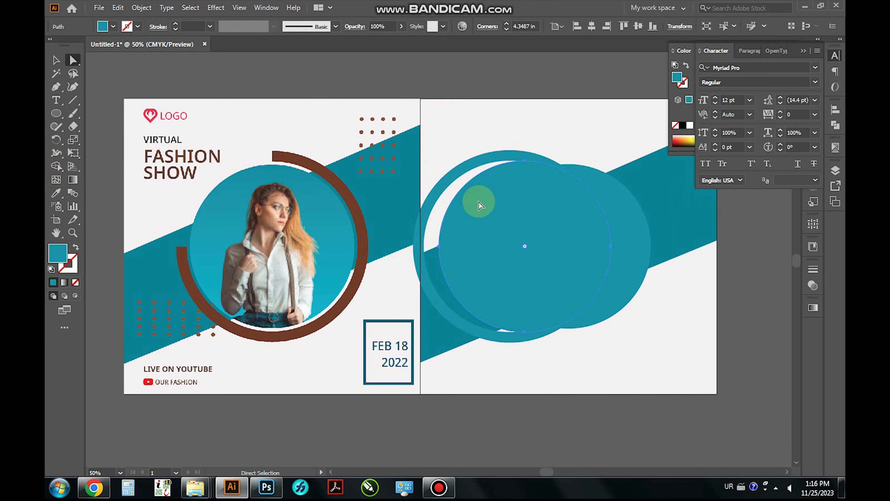
pyautogui.press('Delete')
# Fill the ring with the brown sampled from the reference poster's ring
pyautogui.click(469, 163)
pyautogui.press('i')
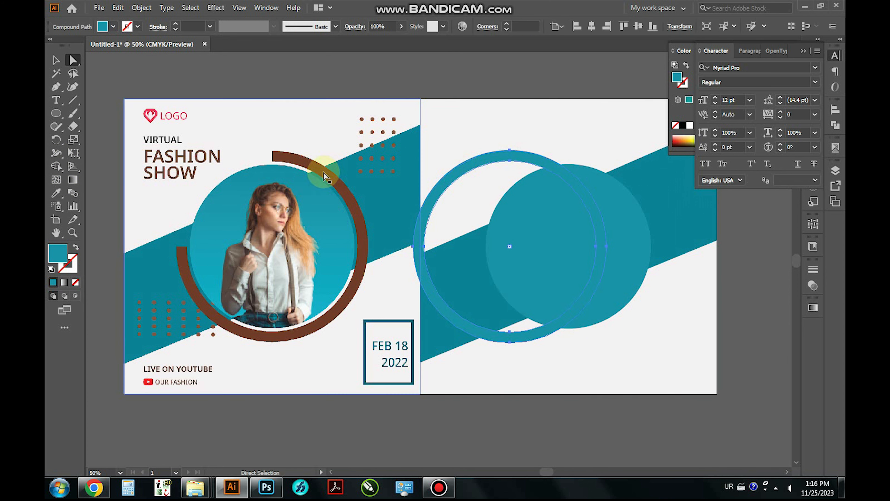
pyautogui.click(324, 172)
# Select the brown ring together with the teal circle and centre them on each other horizontally and vertically
pyautogui.press('v')
pyautogui.keyDown('shift'); pyautogui.click(640, 224); pyautogui.keyUp('shift')
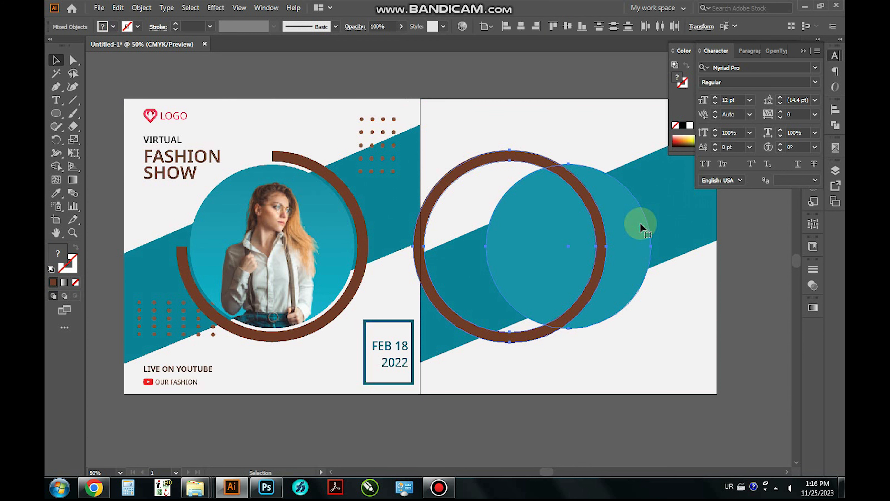
pyautogui.click(641, 226)
pyautogui.click(521, 26)
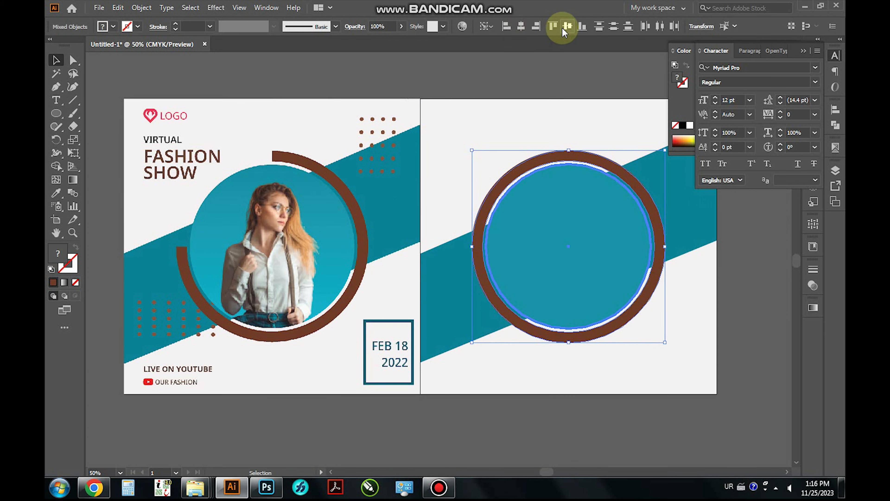
pyautogui.press('Tab')
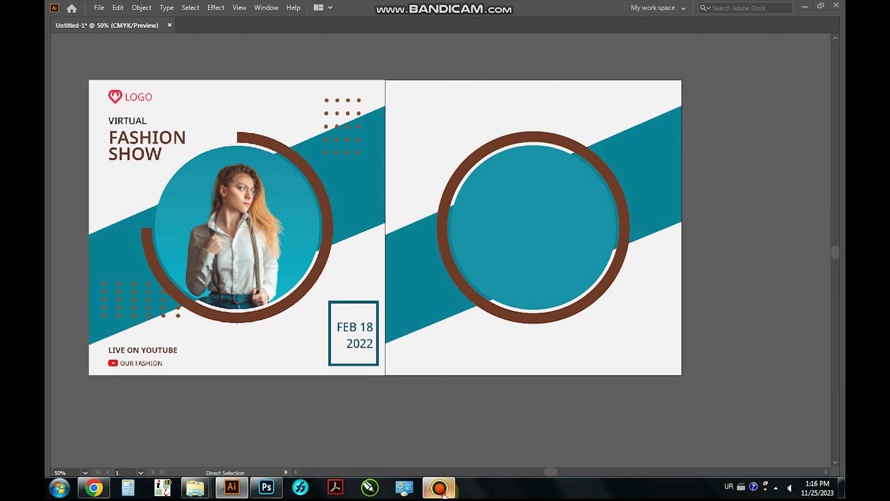
pyautogui.click(438, 488)
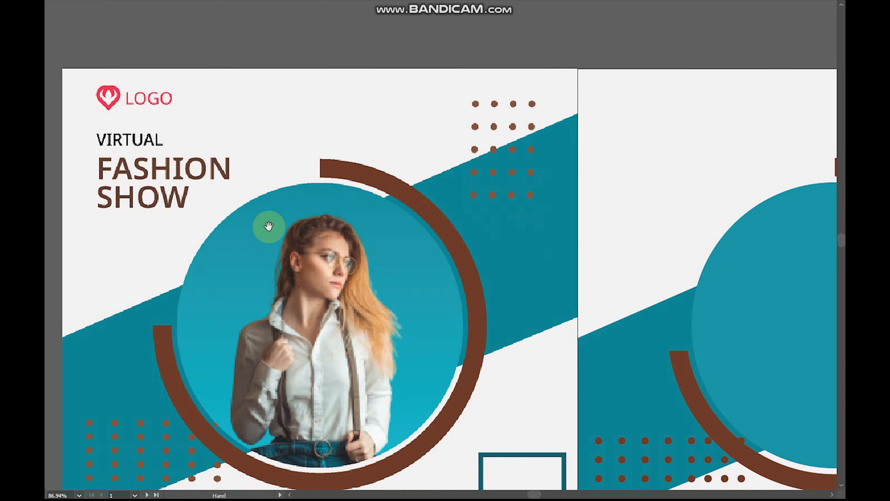
pyautogui.scroll(2, 255, 167)
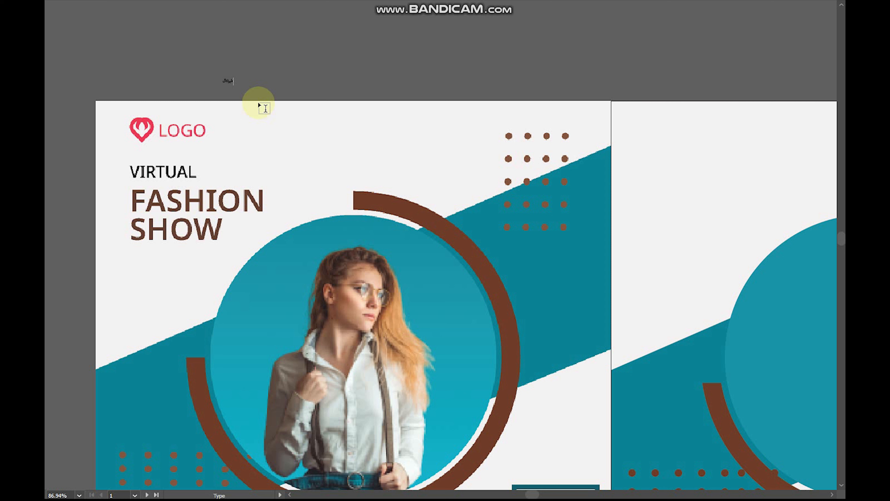
pyautogui.moveTo(235, 86); pyautogui.dragTo(427, 177)
pyautogui.doubleClick(269, 83)
pyautogui.hotkey('ctrl', 'a')
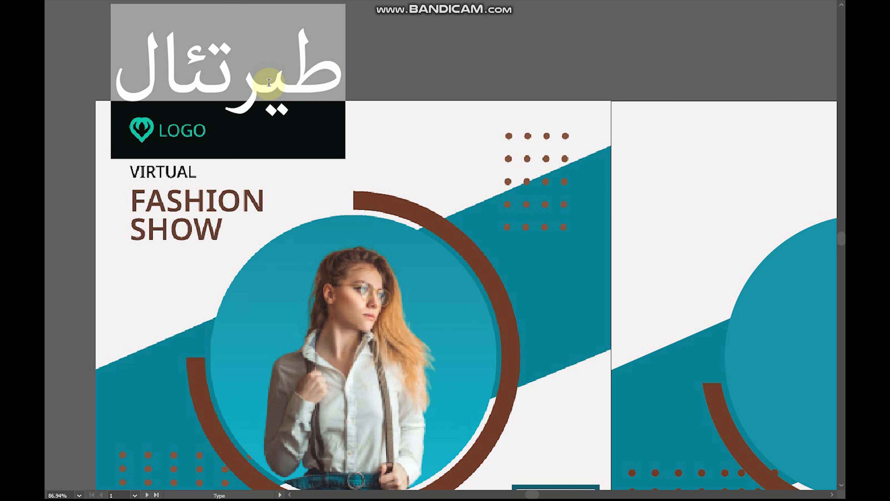
pyautogui.write('ظير')
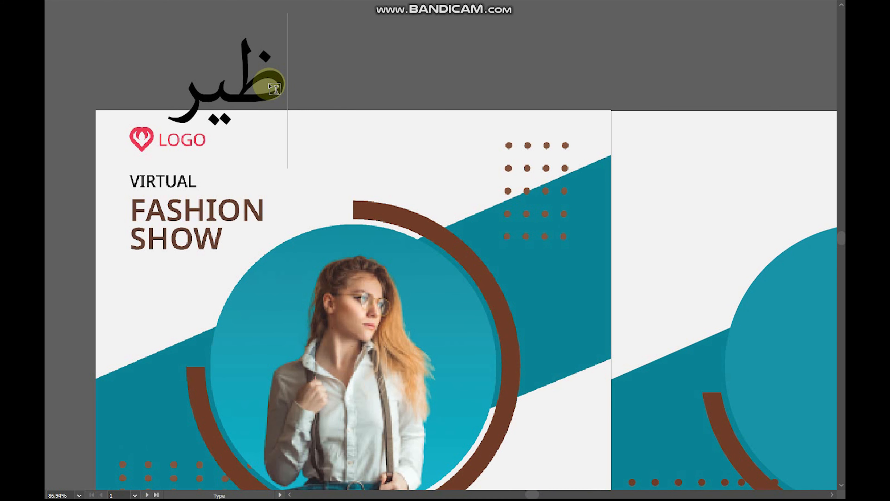
pyautogui.doubleClick(269, 83)
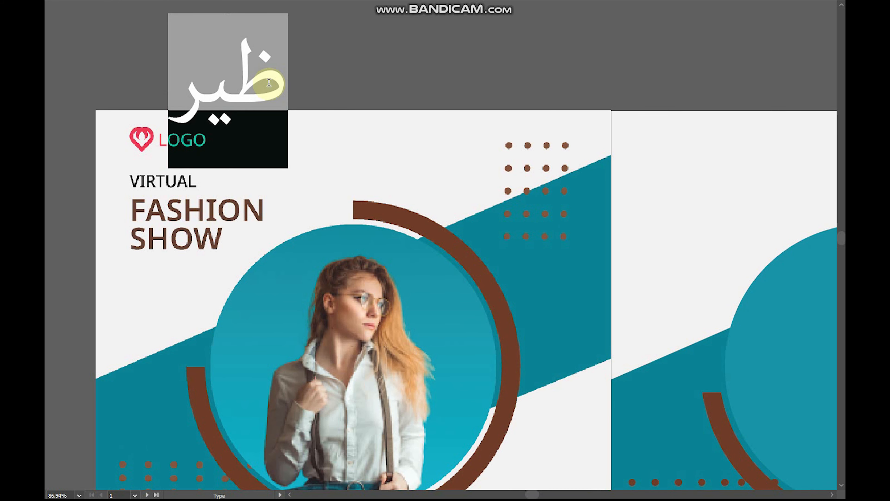
pyautogui.write('ظ')
pyautogui.doubleClick(269, 86)
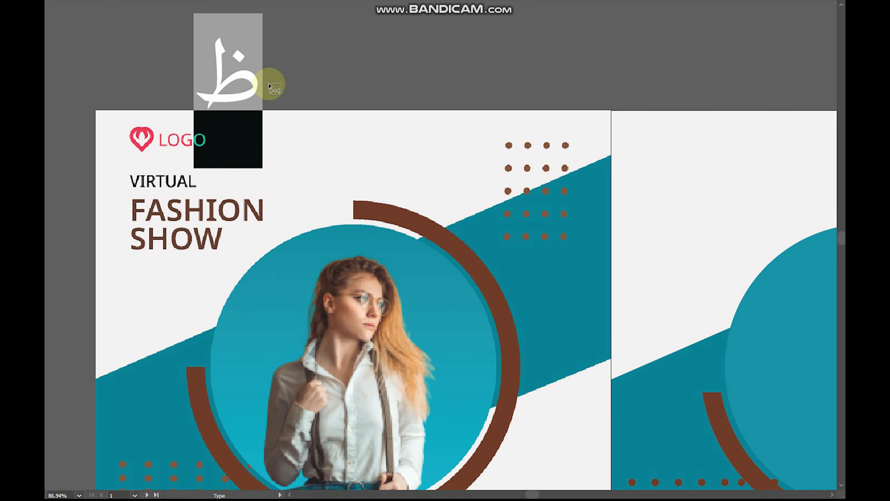
pyautogui.write('a')
pyautogui.press('BackSpace')
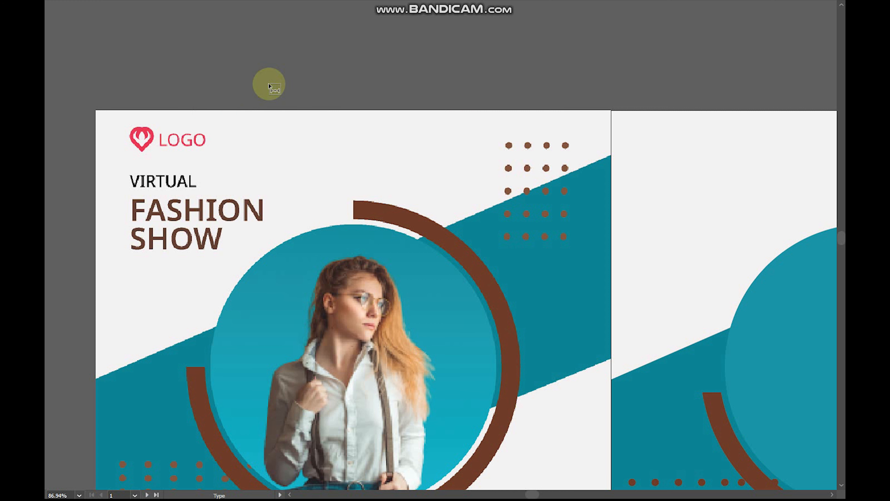
pyautogui.write('vIR')
pyautogui.press('Escape')
pyautogui.press('Delete')
# Set the text font to Arial and deselect the small text object above the artboard
pyautogui.press('t')
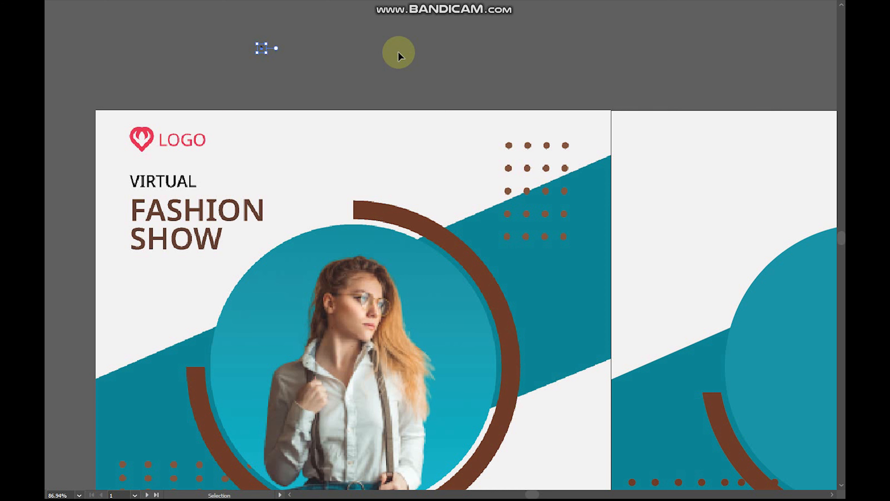
pyautogui.press('q')
pyautogui.press('Tab')
pyautogui.click(466, 25)
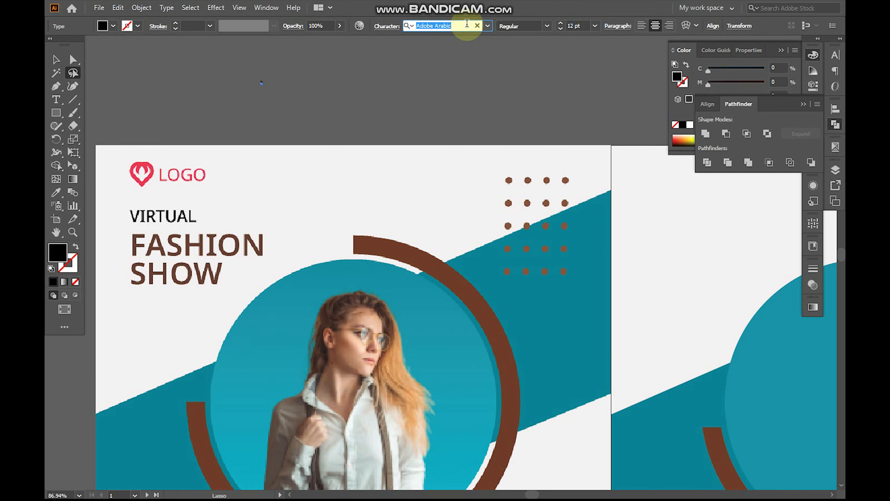
pyautogui.write('1')
pyautogui.press('BackSpace')
pyautogui.press('BackSpace')
pyautogui.press('BackSpace')
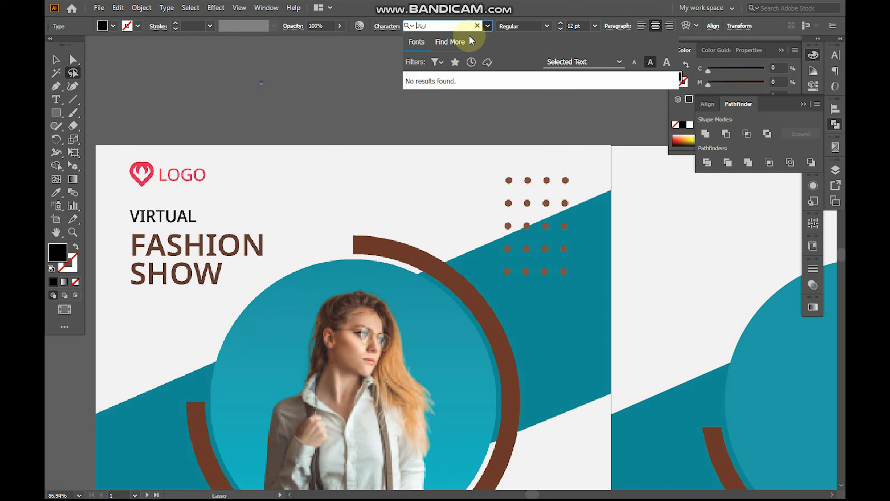
pyautogui.write('ARIA;')
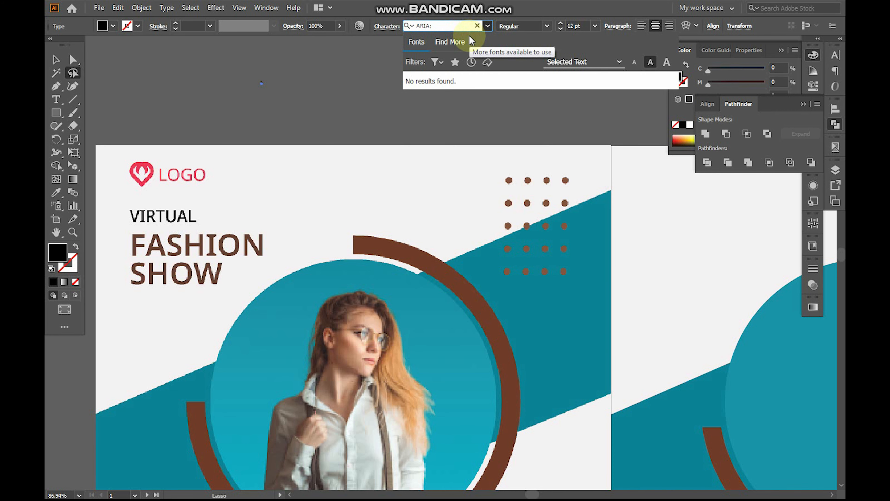
pyautogui.press('BackSpace')
pyautogui.write('L')
pyautogui.click(427, 146)
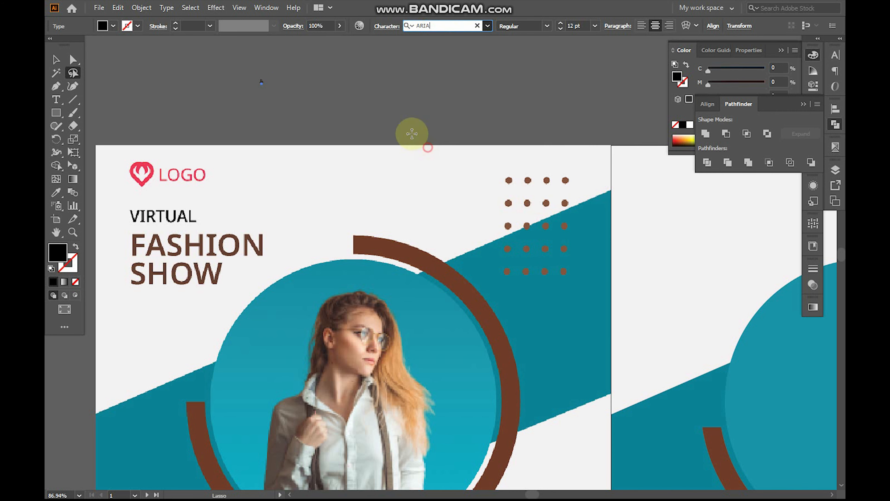
pyautogui.press('v')
pyautogui.click(269, 93)
# Add a point text line "vIRTUAL" above the reference poster and enlarge it to about 115 pt
pyautogui.press('t')
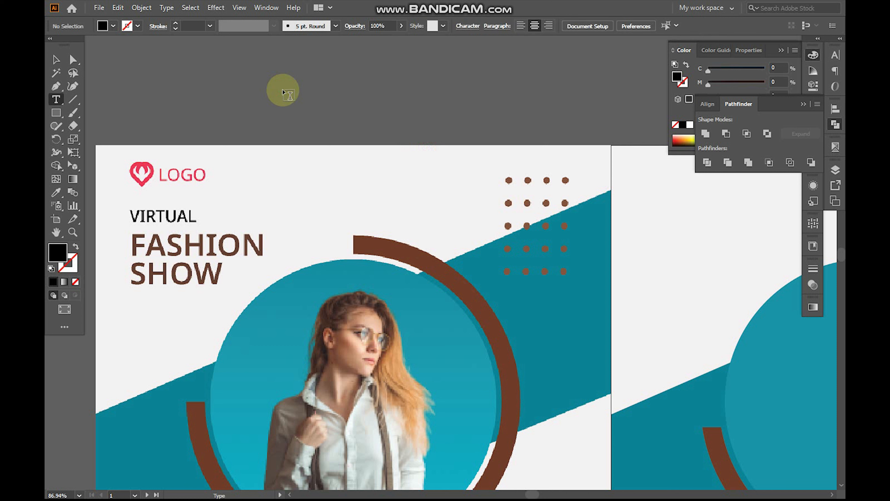
pyautogui.click(283, 89)
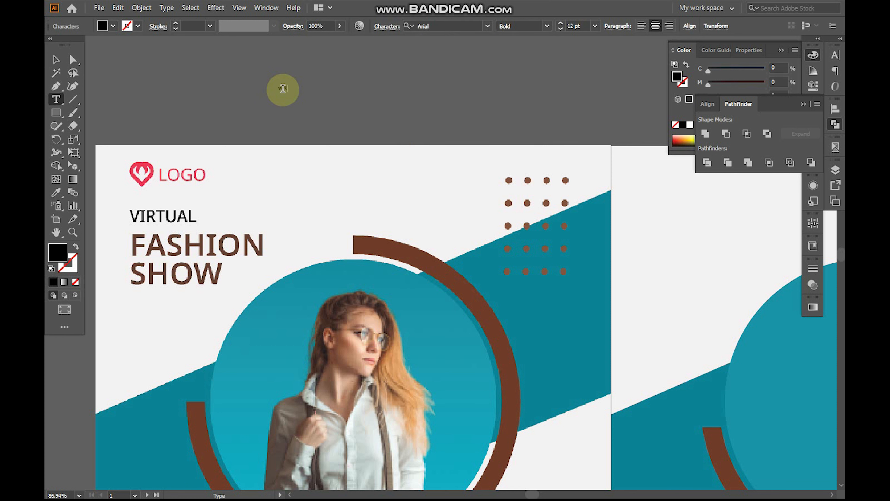
pyautogui.press('Escape')
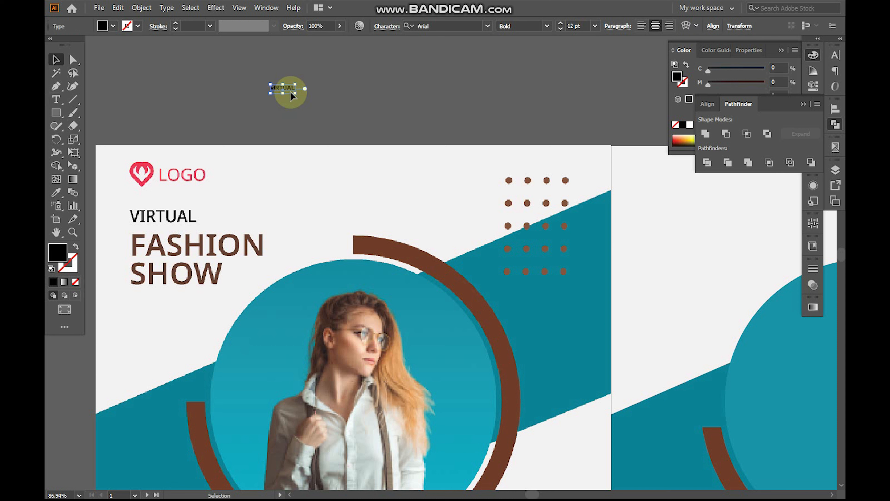
pyautogui.moveTo(297, 94); pyautogui.dragTo(391, 149)
# Convert the new text line to Title Case
pyautogui.hotkey('alt', 't')
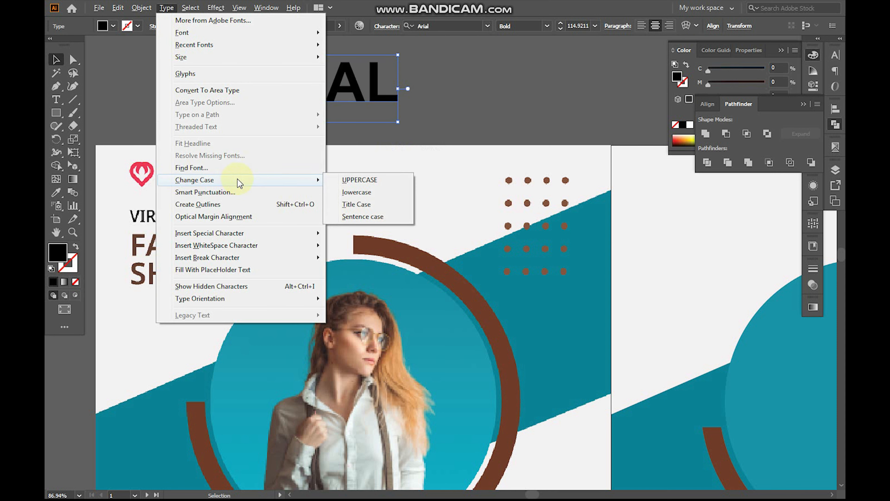
pyautogui.click(460, 96)
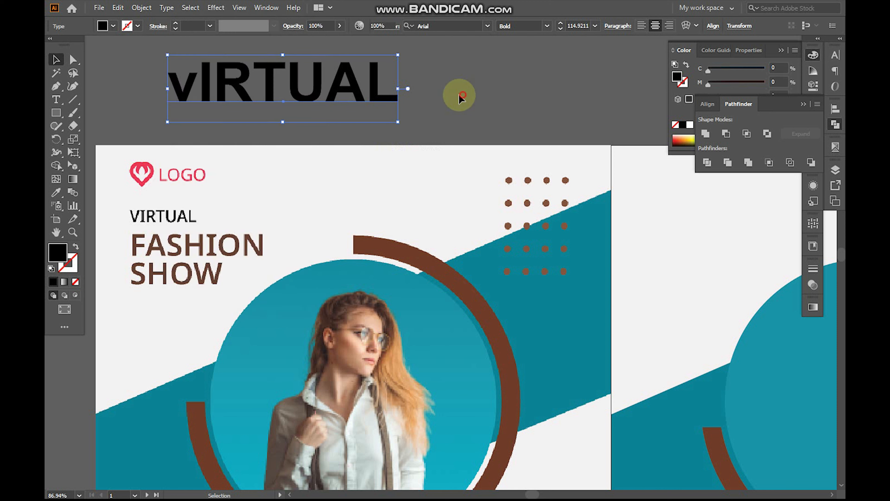
pyautogui.click(174, 9)
pyautogui.click(244, 181)
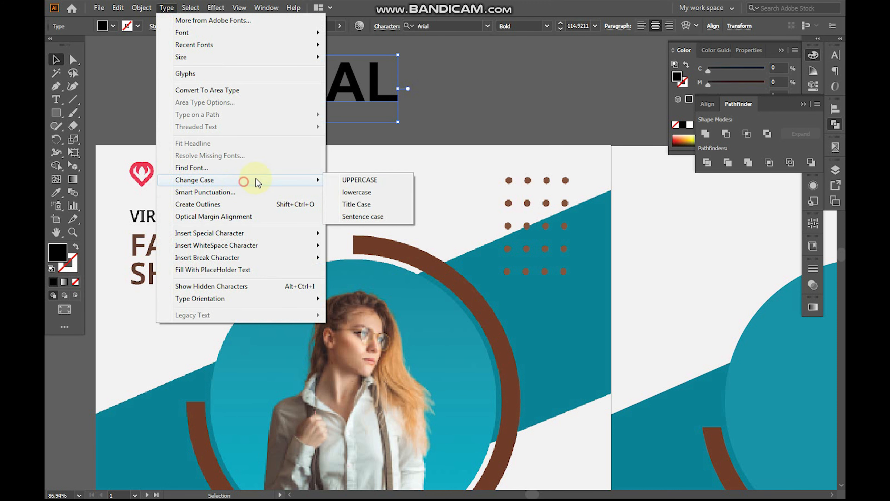
pyautogui.click(359, 203)
# Shrink the "Virtual" text to about 52.6 pt and move it over the reference poster's VIRTUAL line
pyautogui.hscroll(-5, 463, 163)
pyautogui.scroll(1, 463, 163)
pyautogui.moveTo(408, 122); pyautogui.dragTo(335, 237)
pyautogui.moveTo(412, 195); pyautogui.dragTo(320, 231)
pyautogui.press('z')
pyautogui.moveTo(230, 219); pyautogui.dragTo(391, 307)
pyautogui.press('v')
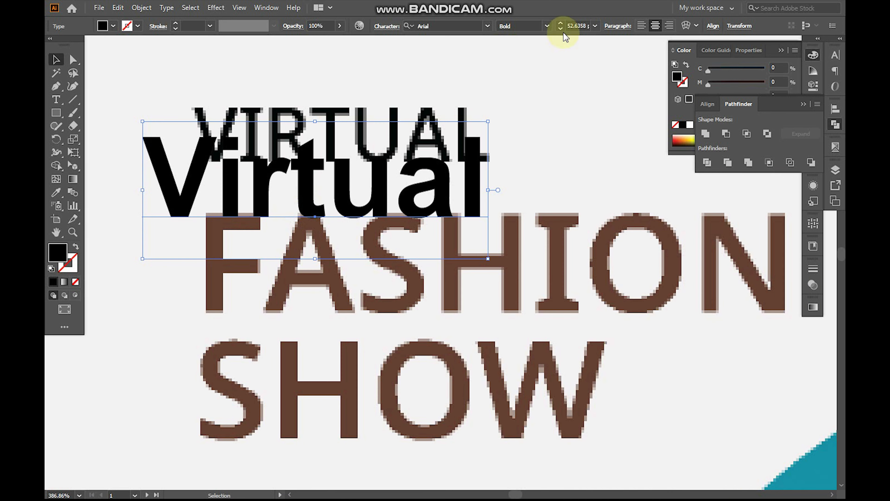
# Change the "Virtual" text style to Medium and align its left edge with the reference word
pyautogui.click(547, 26)
pyautogui.click(536, 67)
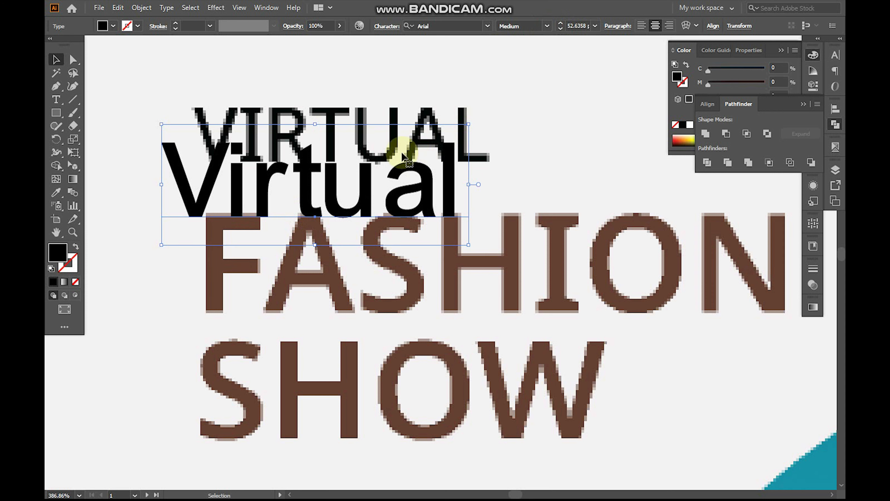
pyautogui.moveTo(331, 197); pyautogui.dragTo(362, 161)
# Apply All Caps to the text and scale it to about 40.5 pt to match the reference word's height
pyautogui.click(835, 55)
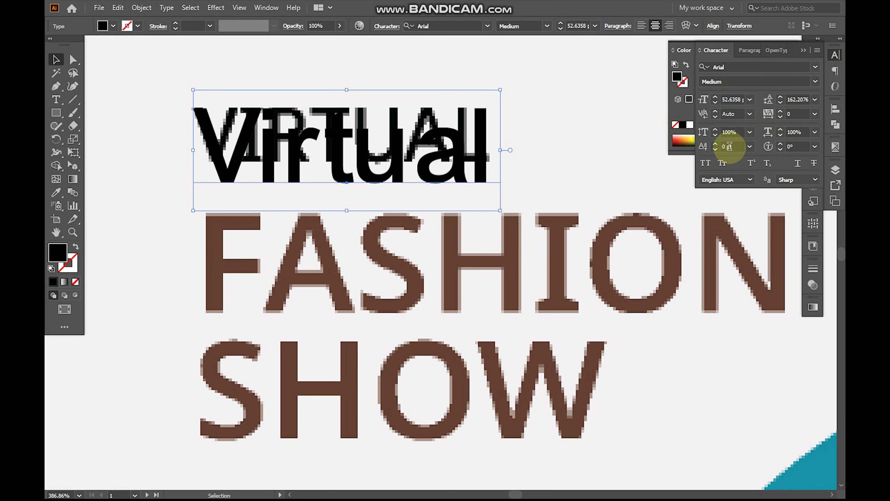
pyautogui.click(705, 164)
pyautogui.moveTo(346, 210); pyautogui.dragTo(348, 182)
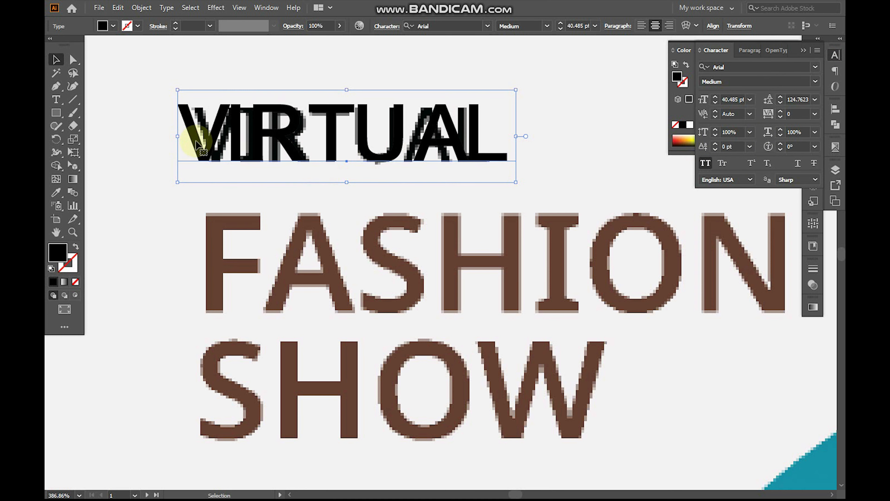
# Tighten the tracking of the VIRTUAL text to -40 to match the reference word's width
pyautogui.hotkey('alt', 'Left')
pyautogui.hotkey('alt', 'Left')
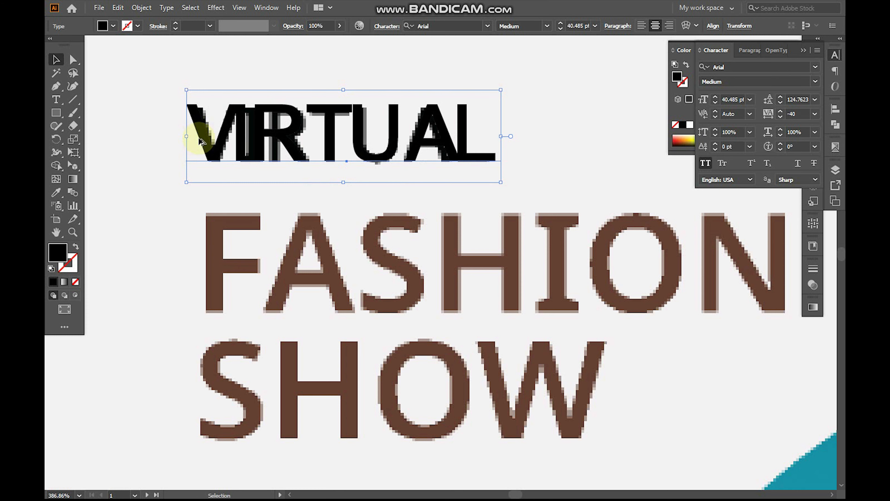
pyautogui.scroll(-1, 193, 143)
pyautogui.moveTo(265, 148); pyautogui.dragTo(326, 185)
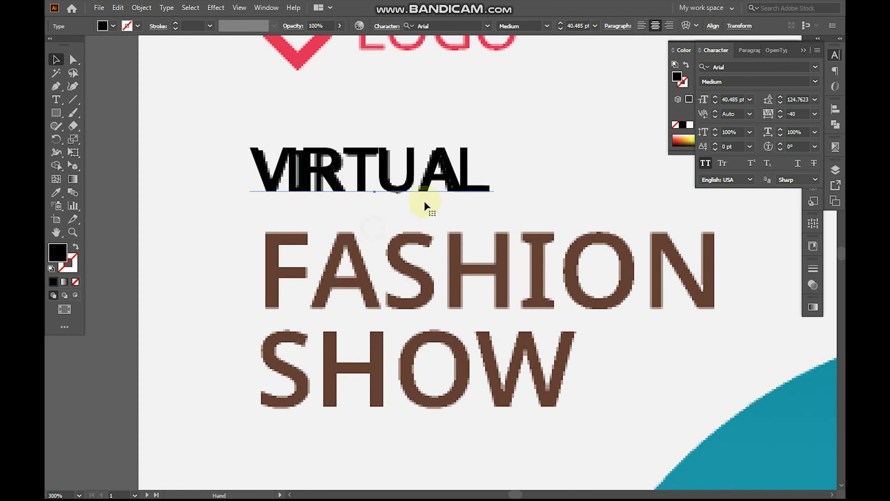
pyautogui.click(781, 112)
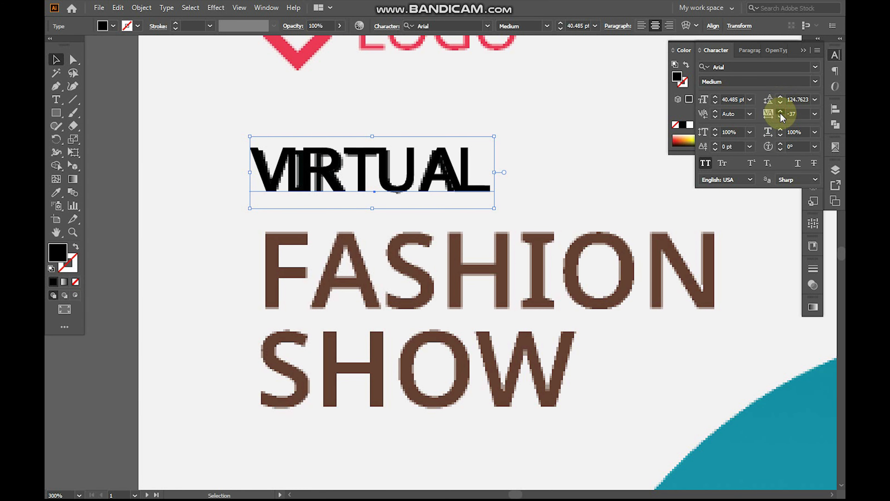
pyautogui.click(793, 114)
pyautogui.write('40')
pyautogui.press('Return')
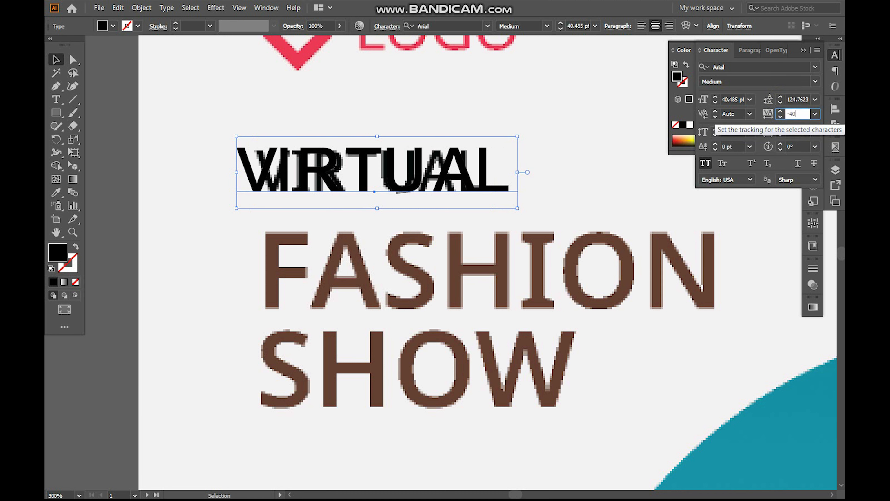
# Duplicate the VIRTUAL text straight down and replace the copy's wording with "FASHION"
pyautogui.moveTo(407, 169); pyautogui.dragTo(399, 268)
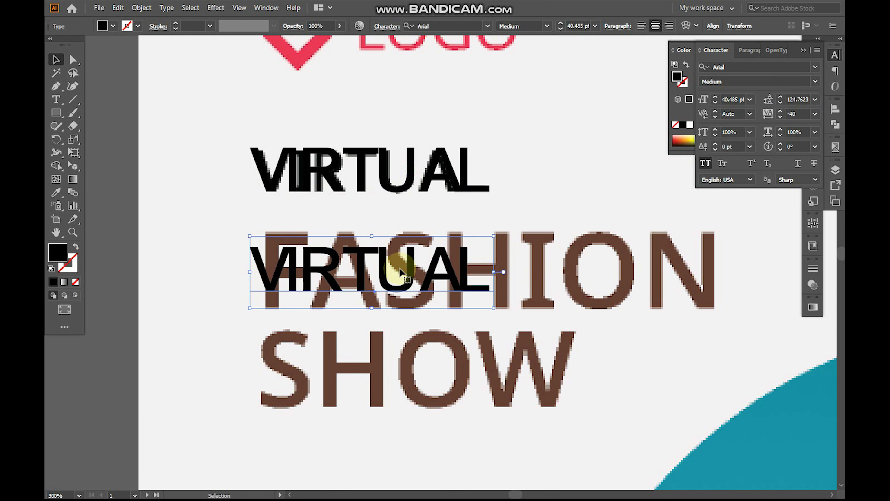
pyautogui.press('t')
pyautogui.click(398, 268)
pyautogui.write('a')
pyautogui.hotkey('ctrl', 's')
pyautogui.press('Escape')
pyautogui.hotkey('ctrl', 'a')
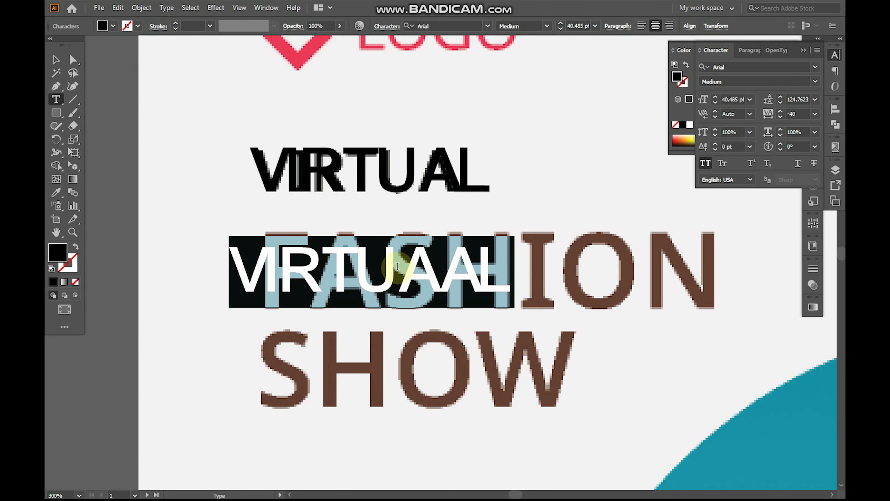
pyautogui.write('FAS')
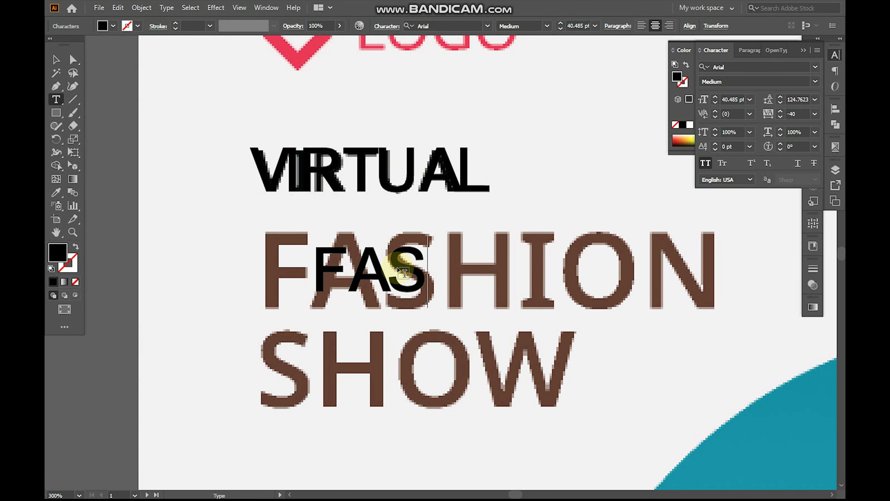
pyautogui.write('HION')
pyautogui.press('Escape')
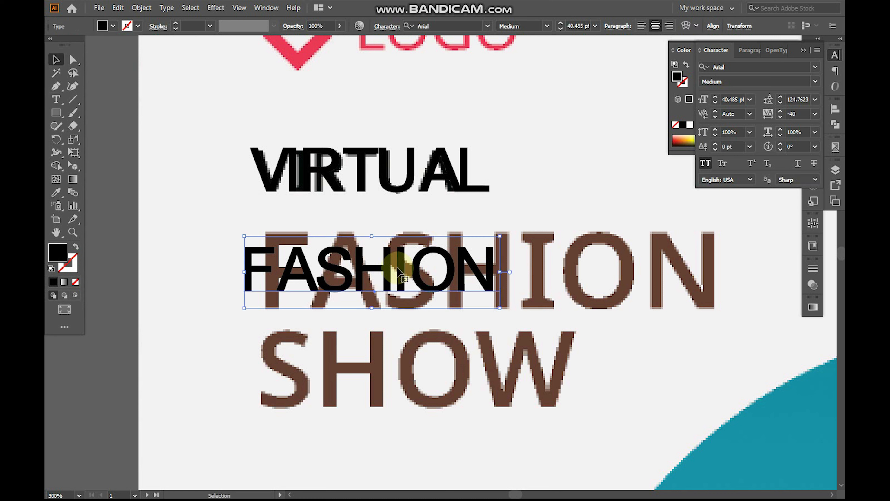
# Align the FASHION text with the reference word and enlarge it to about 73.3 pt to cover it
pyautogui.moveTo(399, 268); pyautogui.dragTo(413, 253)
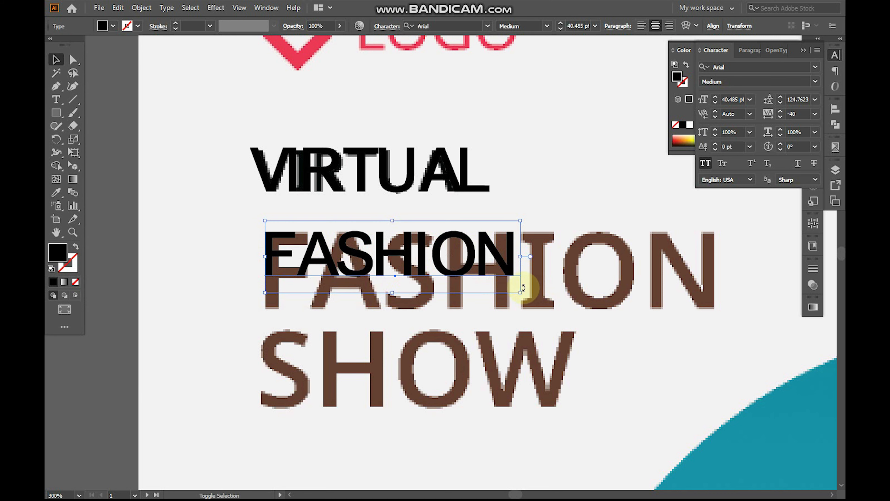
pyautogui.moveTo(521, 297); pyautogui.dragTo(727, 350)
pyautogui.moveTo(684, 294); pyautogui.dragTo(684, 284)
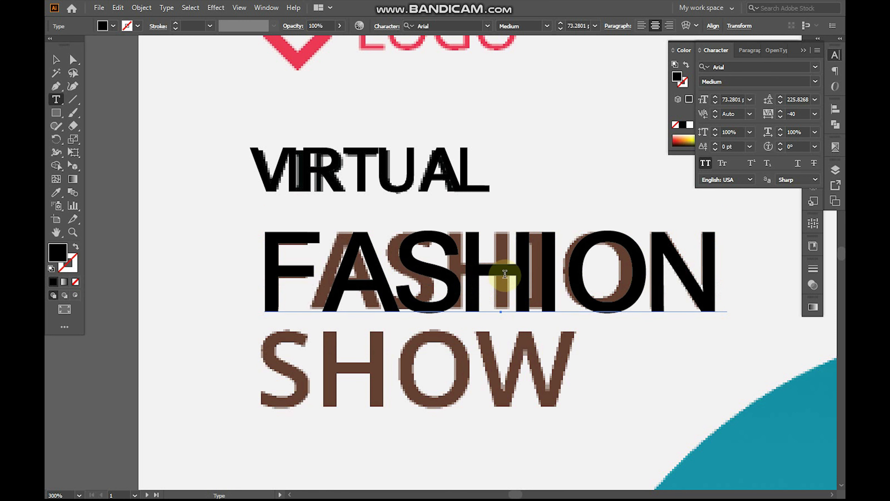
# Recolor the FASHION text with the dark teal sampled from the reference poster's diagonal band
pyautogui.moveTo(510, 271); pyautogui.dragTo(516, 358)
pyautogui.hotkey('ctrl', 'z')
pyautogui.scroll(-2, 489, 347)
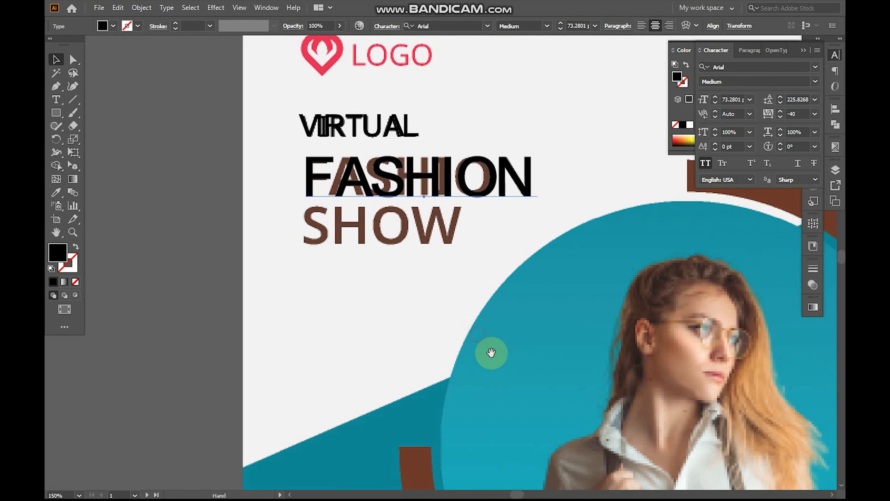
pyautogui.moveTo(506, 308); pyautogui.dragTo(470, 316)
pyautogui.press('i')
pyautogui.click(374, 420)
pyautogui.moveTo(374, 417); pyautogui.dragTo(416, 380)
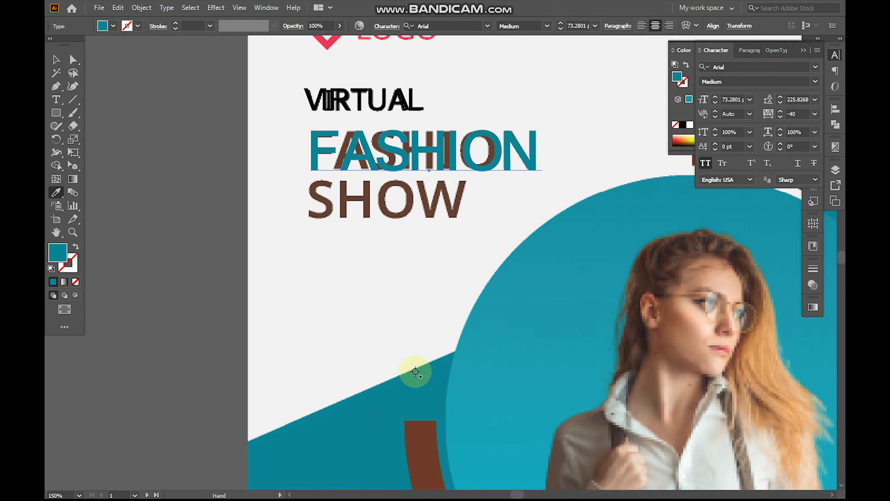
# Set the FASHION text in Script MT Bold and change its case to Title Case
pyautogui.press('a')
pyautogui.click(445, 22)
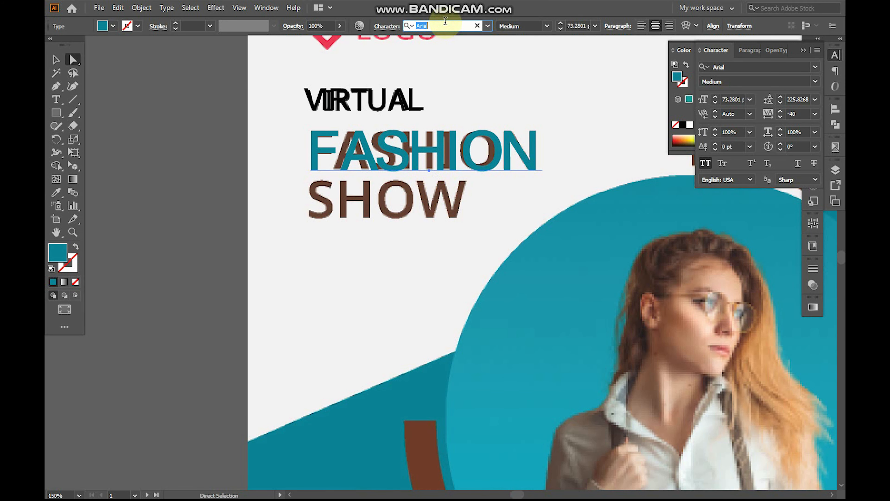
pyautogui.write('SCRI')
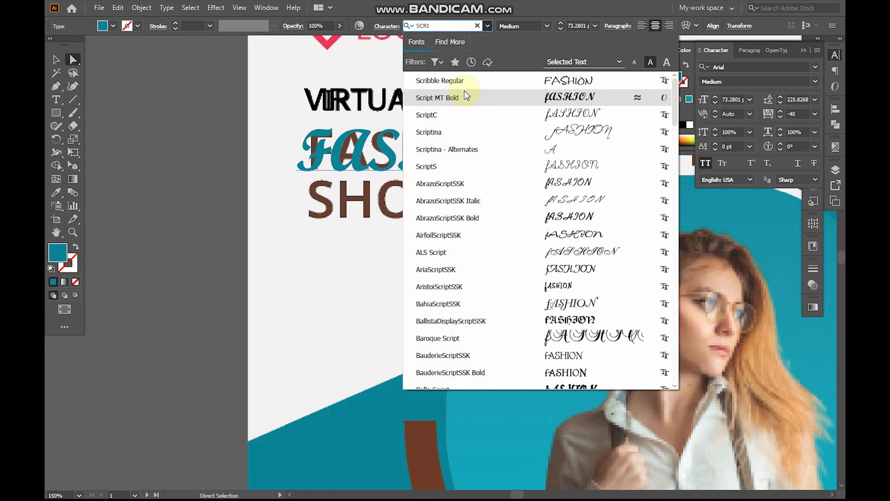
pyautogui.click(465, 95)
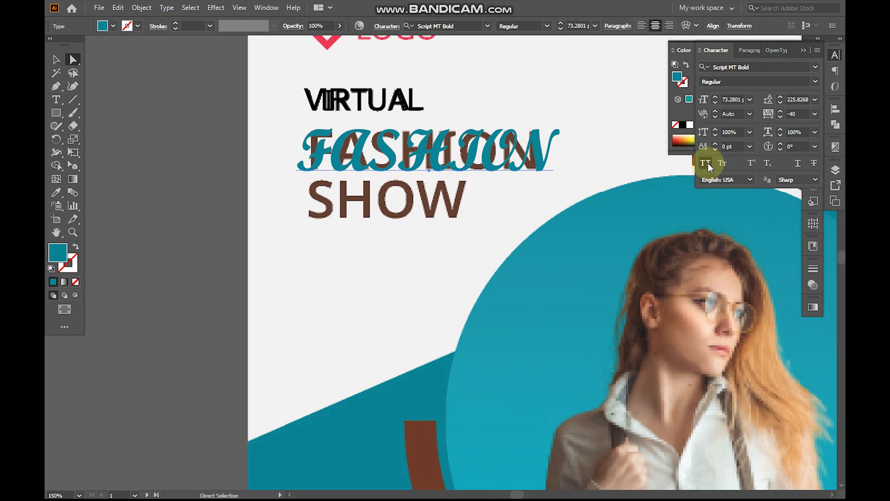
pyautogui.hotkey('alt', 't')
pyautogui.press('c')
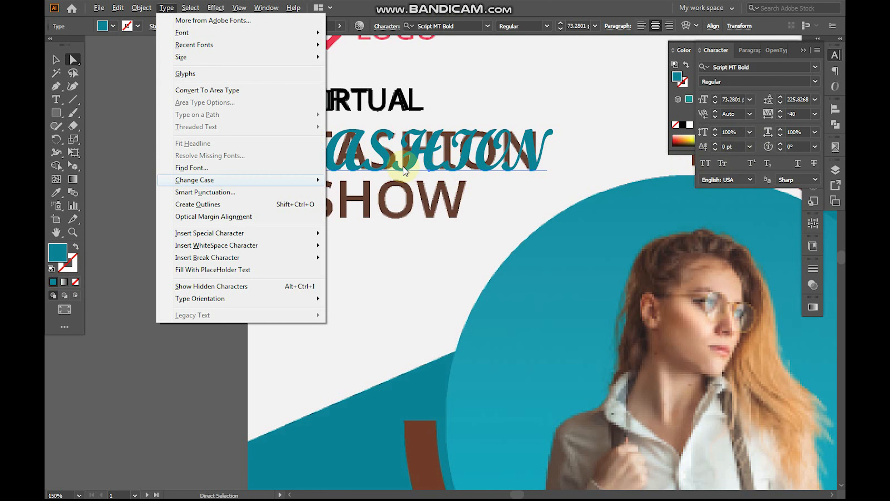
pyautogui.press('t')
# Enlarge the Fashion script text to about 97.6 pt and position it over the reference word
pyautogui.press('z')
pyautogui.moveTo(252, 85); pyautogui.dragTo(637, 249)
pyautogui.press('v')
pyautogui.moveTo(402, 240); pyautogui.dragTo(324, 240)
pyautogui.moveTo(548, 231); pyautogui.dragTo(668, 230)
pyautogui.moveTo(458, 216); pyautogui.dragTo(510, 177)
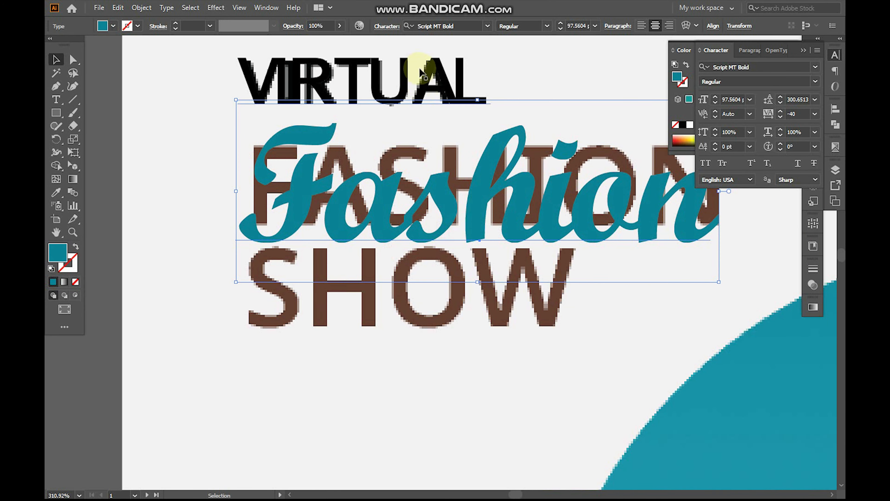
# Duplicate the VIRTUAL text down over the reference's third title line and replace the copy's wording with "SHOW"
pyautogui.moveTo(422, 73); pyautogui.dragTo(396, 305)
pyautogui.doubleClick(396, 305)
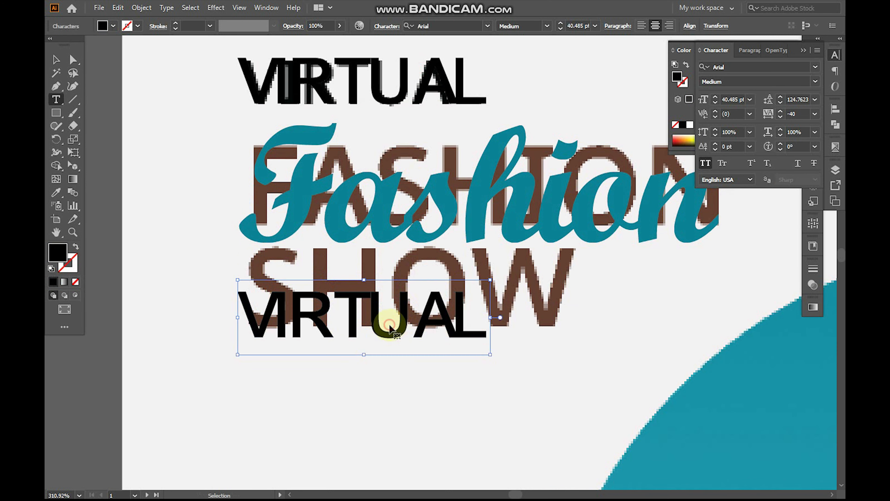
pyautogui.doubleClick(387, 318)
pyautogui.write('SHOW')
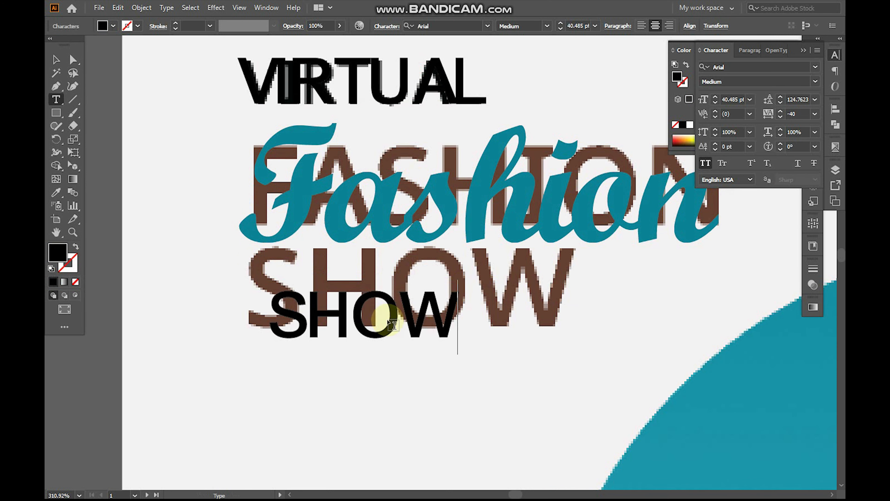
pyautogui.press('Escape')
# Align the SHOW text with the left edge of the reference word and enlarge it to about 67 pt
pyautogui.moveTo(376, 321); pyautogui.dragTo(363, 318)
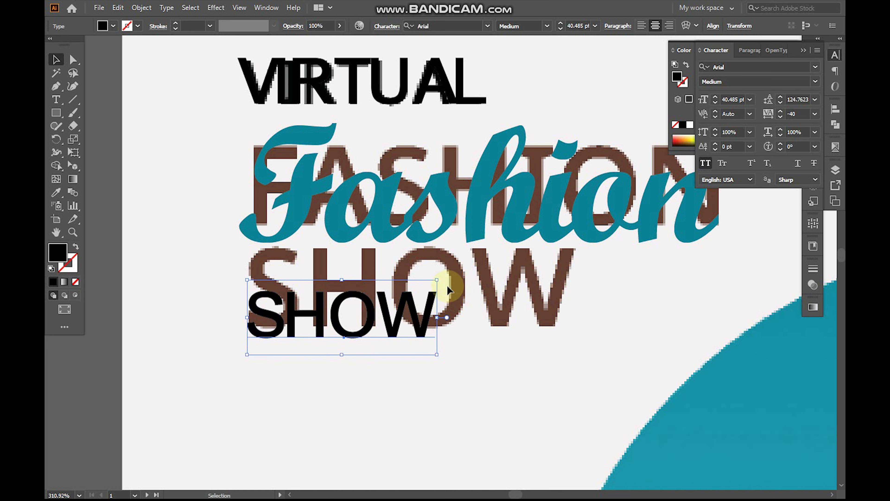
pyautogui.moveTo(421, 323); pyautogui.dragTo(422, 315)
pyautogui.moveTo(437, 271); pyautogui.dragTo(541, 223)
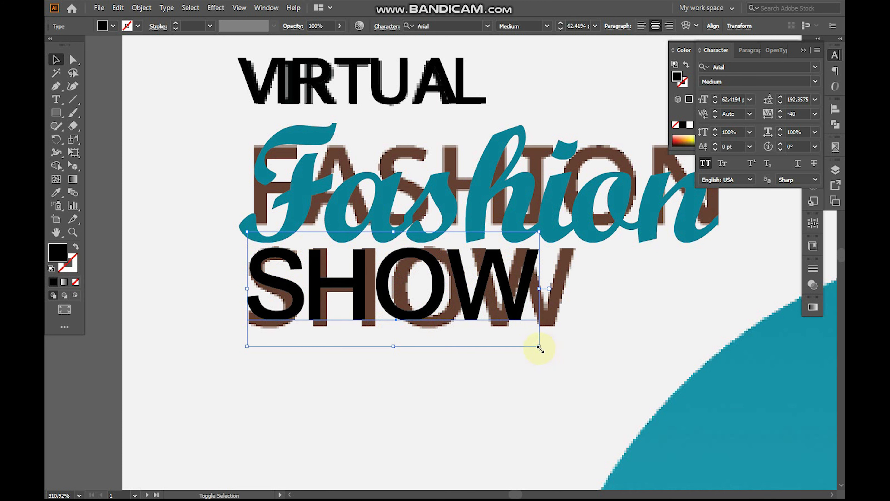
pyautogui.moveTo(539, 347); pyautogui.dragTo(568, 354)
pyautogui.scroll(-4, 502, 322)
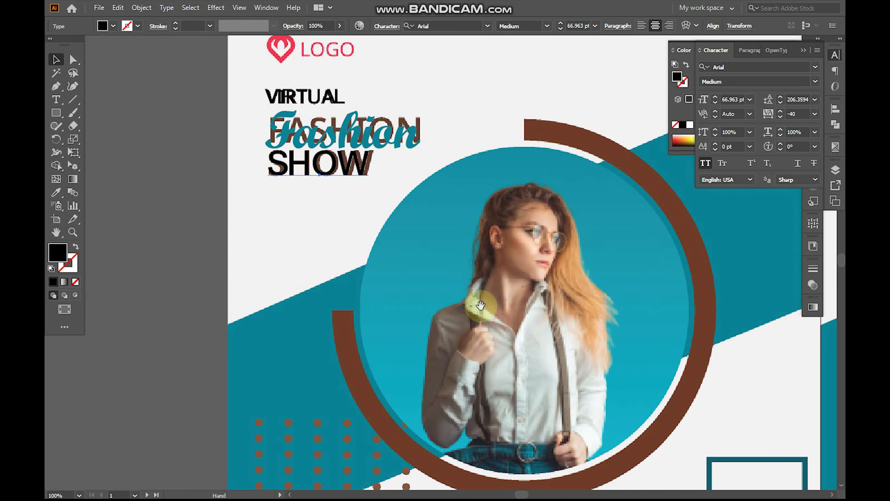
# Move the three title lines together onto the recreated poster's upper-left corner, enlarge them slightly and deselect them
pyautogui.moveTo(480, 305); pyautogui.dragTo(434, 342)
pyautogui.scroll(-1, 530, 307)
pyautogui.moveTo(438, 282); pyautogui.dragTo(402, 277)
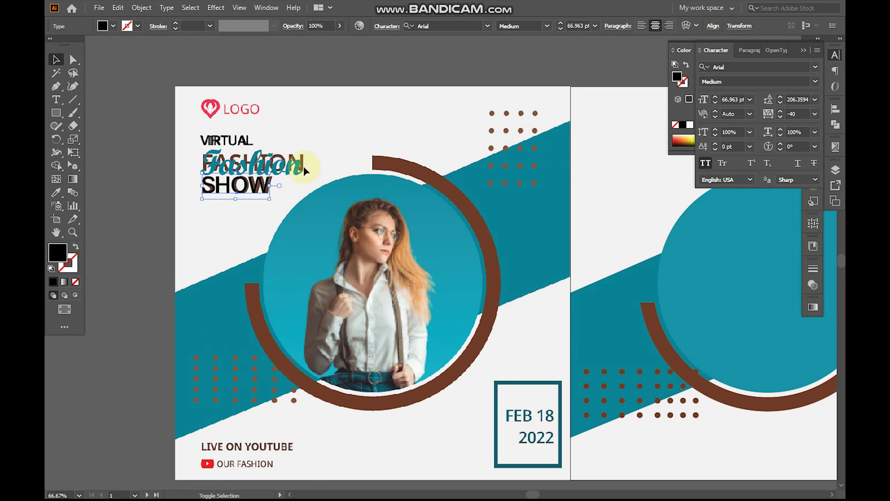
pyautogui.keyDown('shift'); pyautogui.click(296, 165); pyautogui.keyUp('shift')
pyautogui.moveTo(235, 141); pyautogui.dragTo(617, 140)
pyautogui.hscroll(3, 588, 232)
pyautogui.moveTo(589, 202); pyautogui.dragTo(602, 208)
pyautogui.moveTo(460, 382); pyautogui.dragTo(572, 286)
pyautogui.moveTo(461, 339); pyautogui.dragTo(375, 367)
pyautogui.press('f')
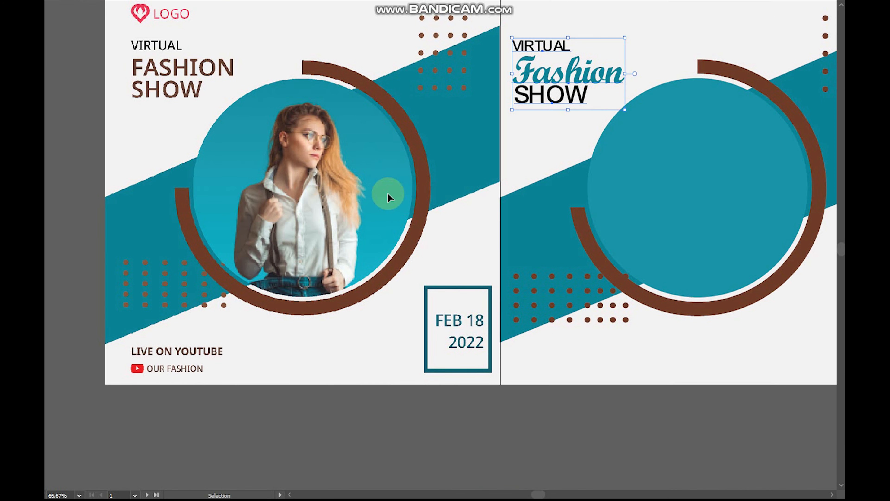
pyautogui.moveTo(387, 193); pyautogui.dragTo(359, 330)
pyautogui.click(369, 136)
pyautogui.moveTo(416, 147); pyautogui.dragTo(477, 111)
# Switch to Chrome and search Google Images for "fashion show logo"
pyautogui.hotkey('alt', 'Tab')
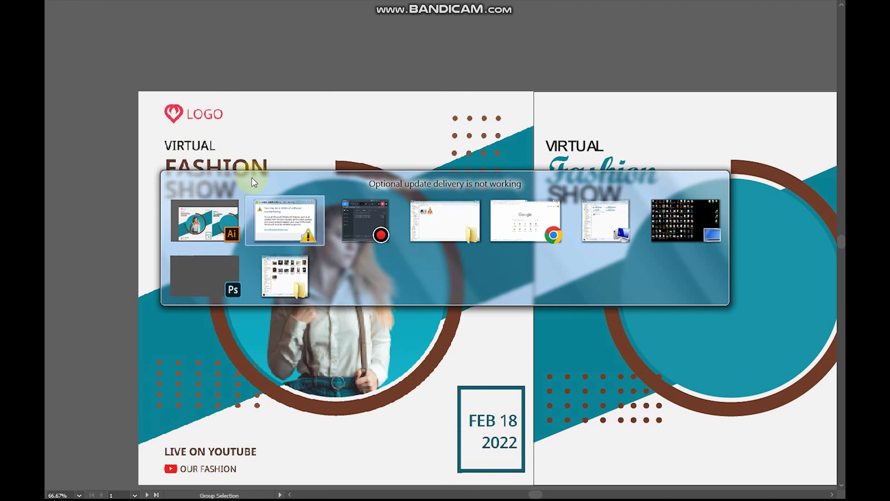
pyautogui.hotkey('alt', 'Tab')
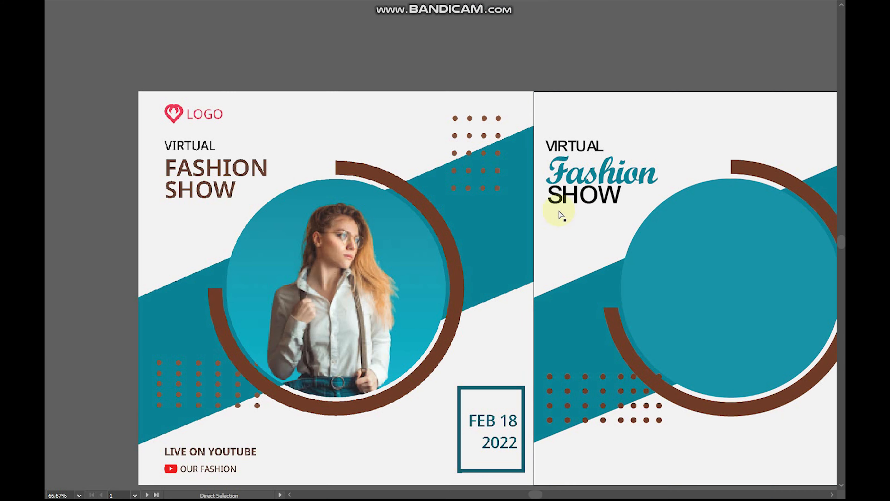
pyautogui.hotkey('alt', 'Tab')
pyautogui.click(352, 227)
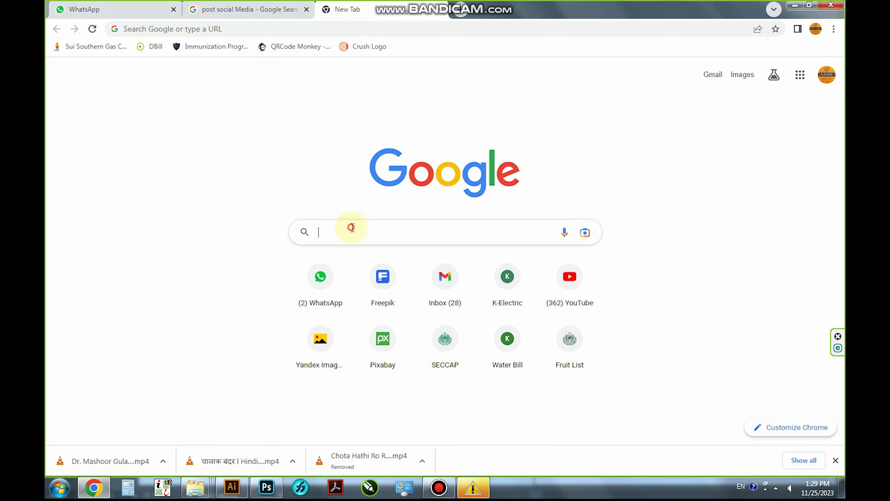
pyautogui.write('S')
pyautogui.press('BackSpace')
pyautogui.press('BackSpace')
pyautogui.write('FA')
pyautogui.press('BackSpace')
pyautogui.press('BackSpace')
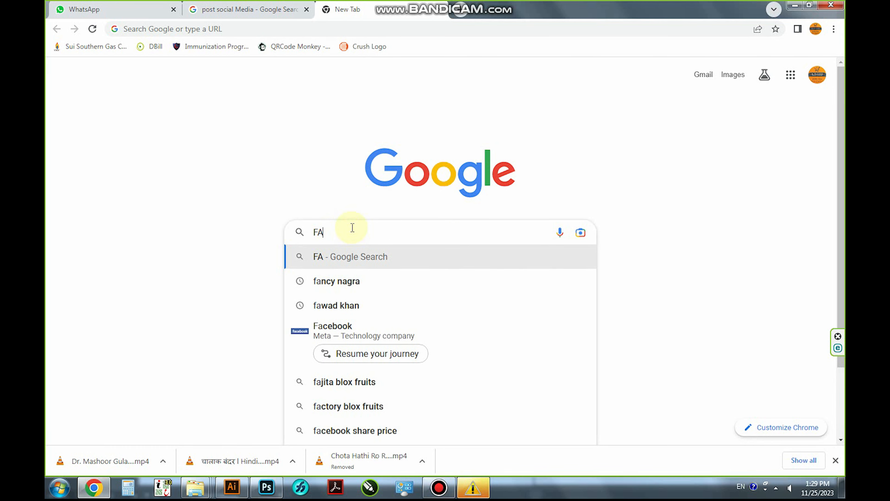
pyautogui.write('F')
pyautogui.press('BackSpace')
pyautogui.write('ASHIO')
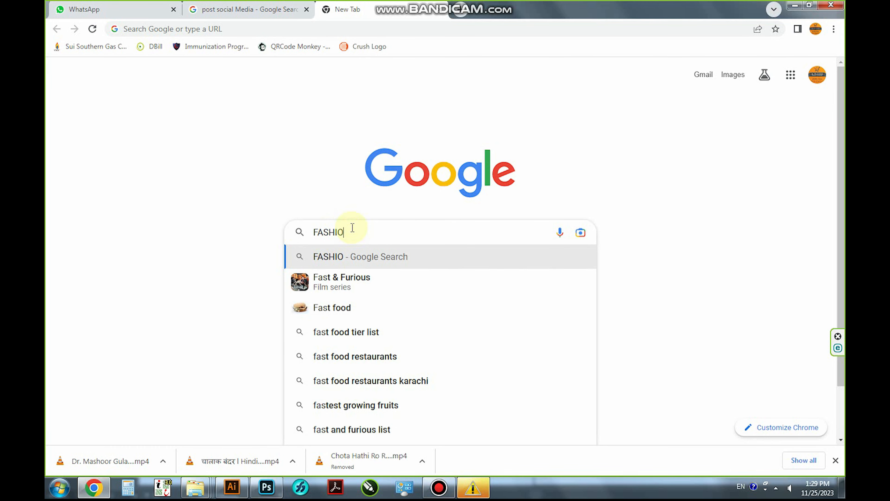
pyautogui.write('N SHOW')
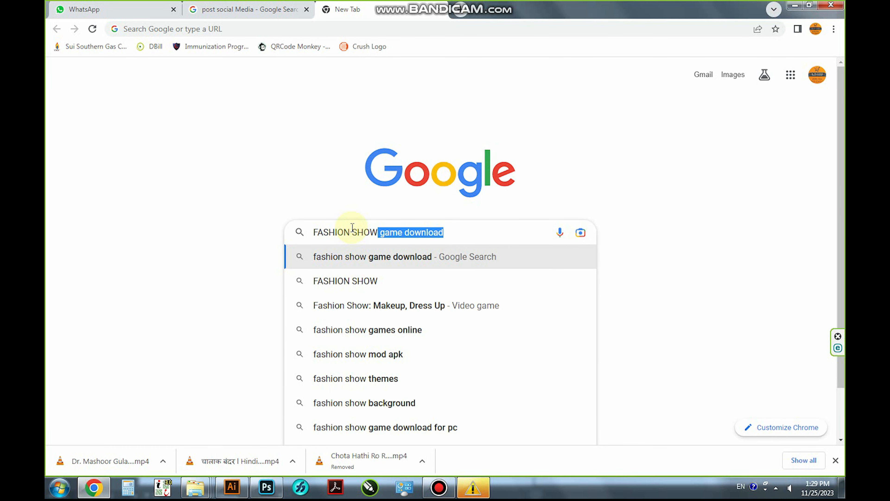
pyautogui.press('BackSpace')
pyautogui.write('LOGO')
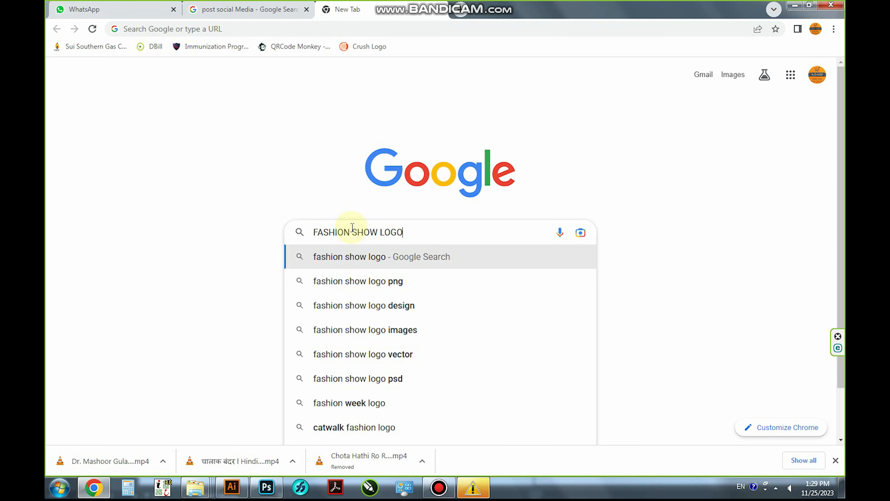
pyautogui.press('Return')
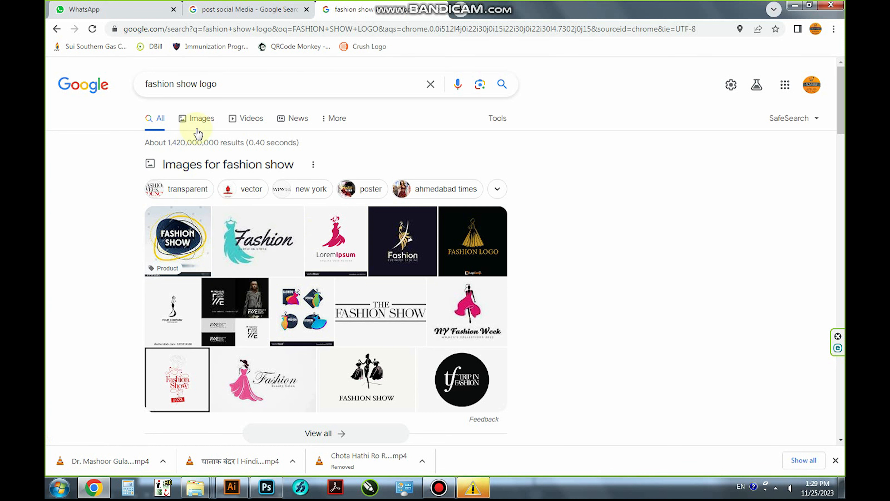
pyautogui.click(200, 119)
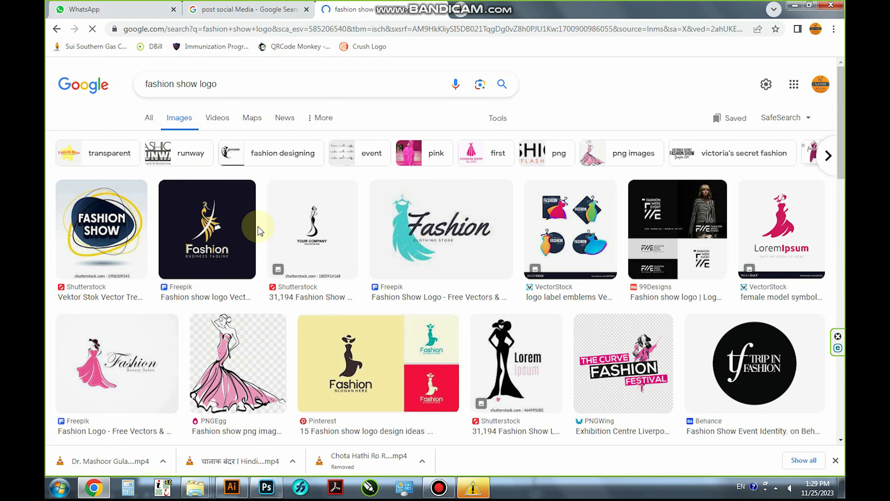
# Open the teal dress Fashion clothing store logo on its Freepik page and copy the image
pyautogui.click(294, 225)
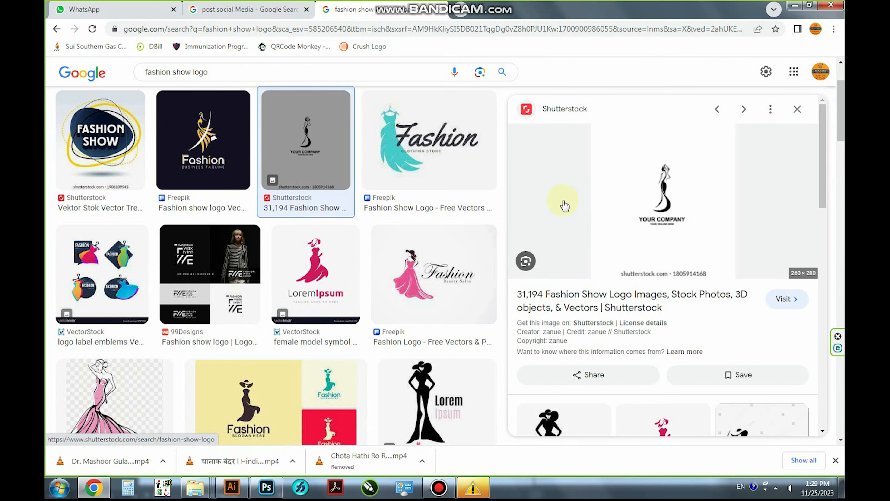
pyautogui.click(427, 164)
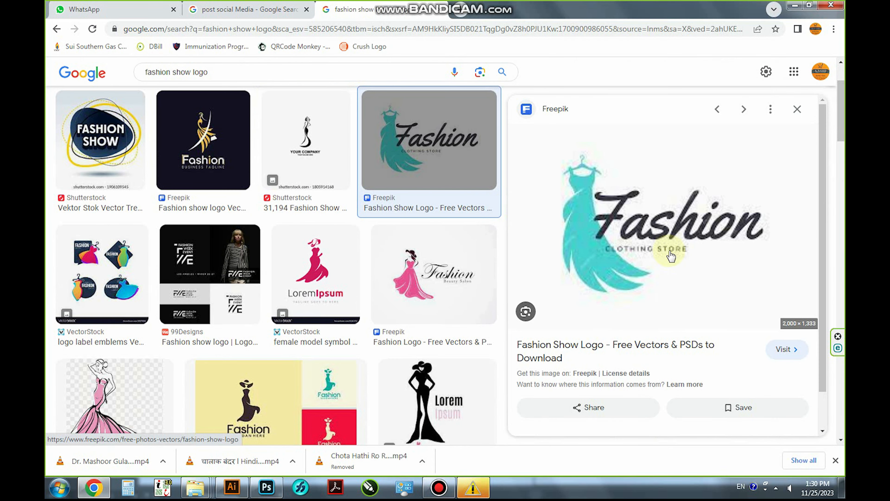
pyautogui.click(592, 197)
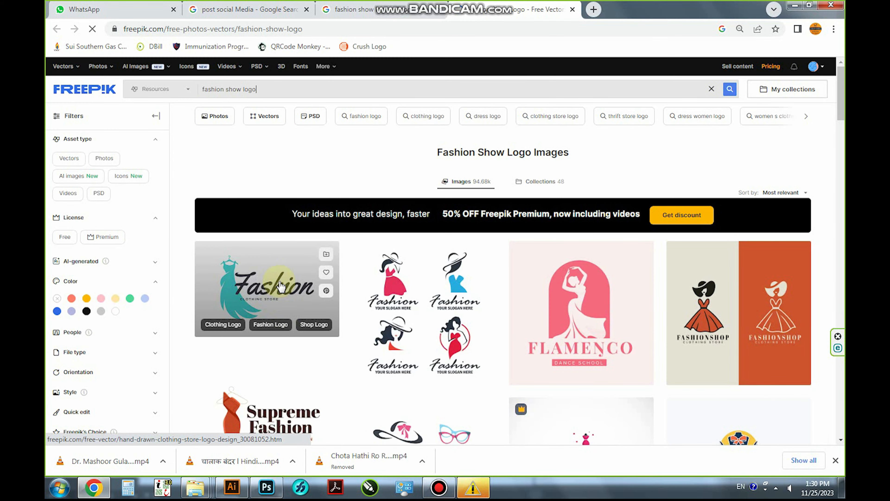
pyautogui.click(280, 286)
pyautogui.rightClick(289, 214)
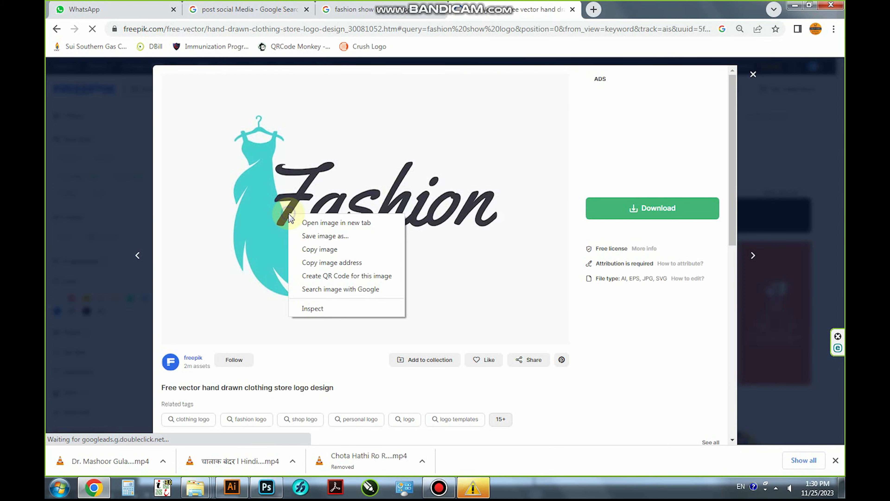
pyautogui.click(322, 255)
# Switch back to Illustrator, paste the copied logo image and move it above the reference poster
pyautogui.hotkey('alt', 'Tab')
pyautogui.hotkey('ctrl', 'v')
pyautogui.keyDown('ctrl'); pyautogui.keyDown('alt'); pyautogui.click(403, 217); pyautogui.keyUp('alt'); pyautogui.keyUp('ctrl')
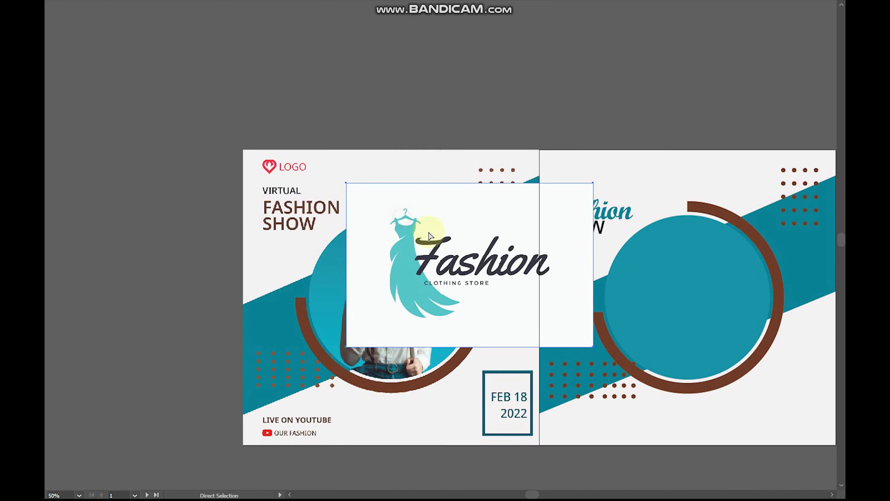
pyautogui.moveTo(457, 253); pyautogui.dragTo(365, 133)
# Trace the logo image with the 3 Colors preset and expand the tracing into vector shapes
pyautogui.press('v')
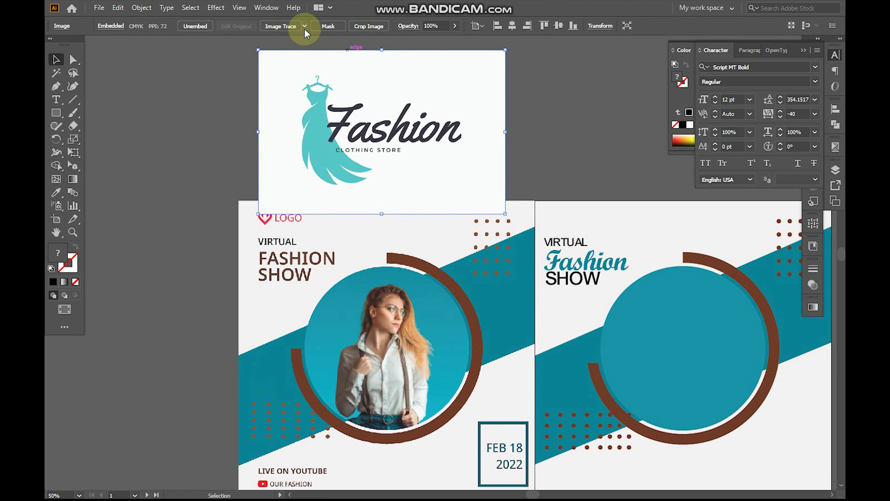
pyautogui.click(305, 29)
pyautogui.click(341, 83)
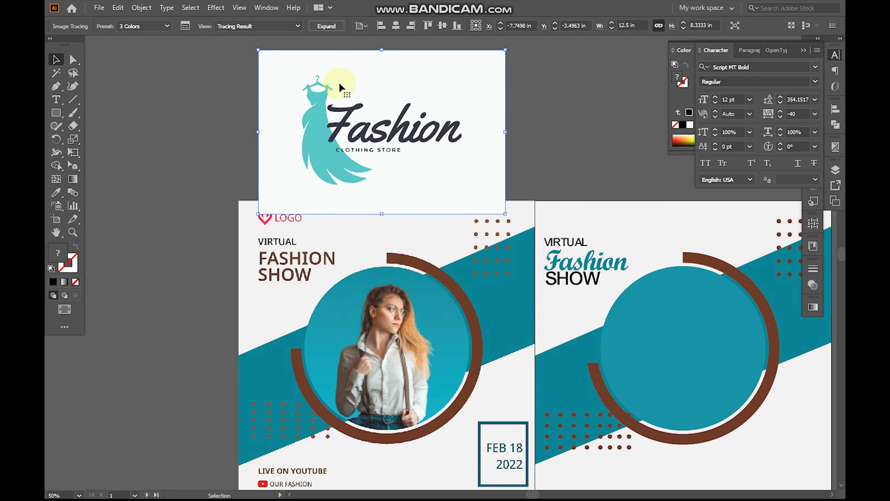
pyautogui.click(326, 26)
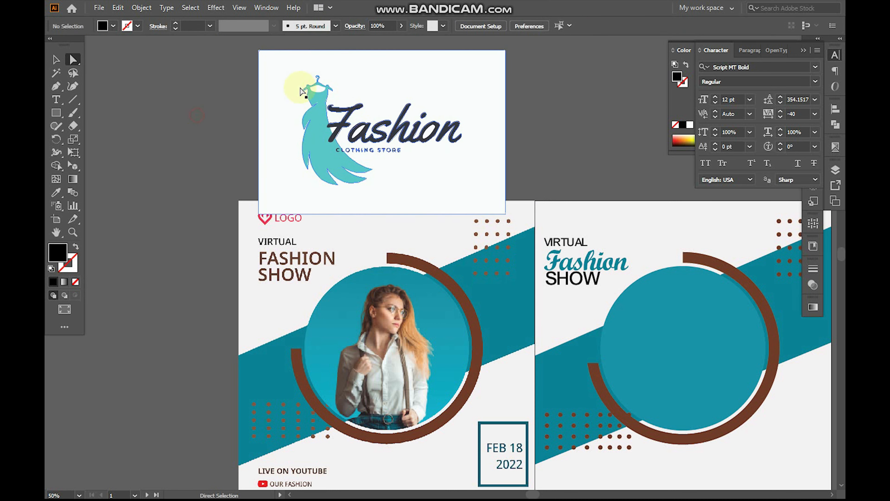
# Delete the traced logo's white background and the leftover white fills inside its letters and dress
pyautogui.press('a')
pyautogui.click(279, 86)
pyautogui.press('Delete')
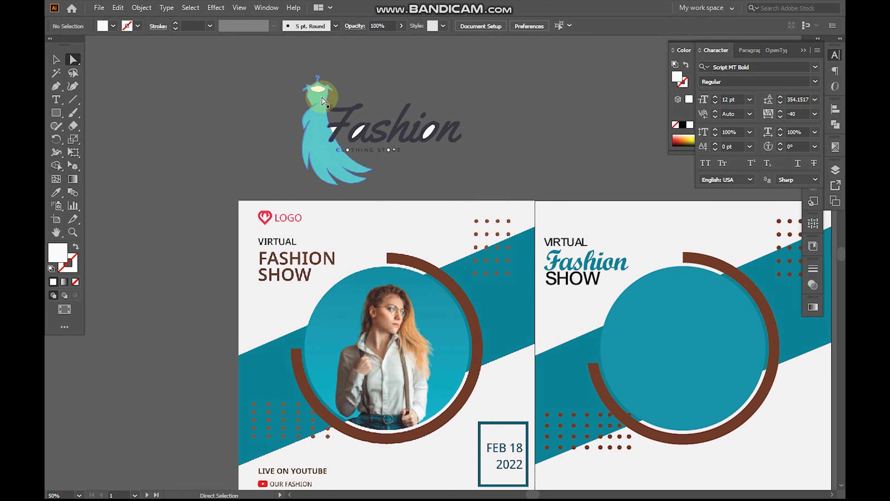
pyautogui.press('z')
pyautogui.moveTo(240, 64); pyautogui.dragTo(510, 201)
pyautogui.press('a')
pyautogui.click(387, 280)
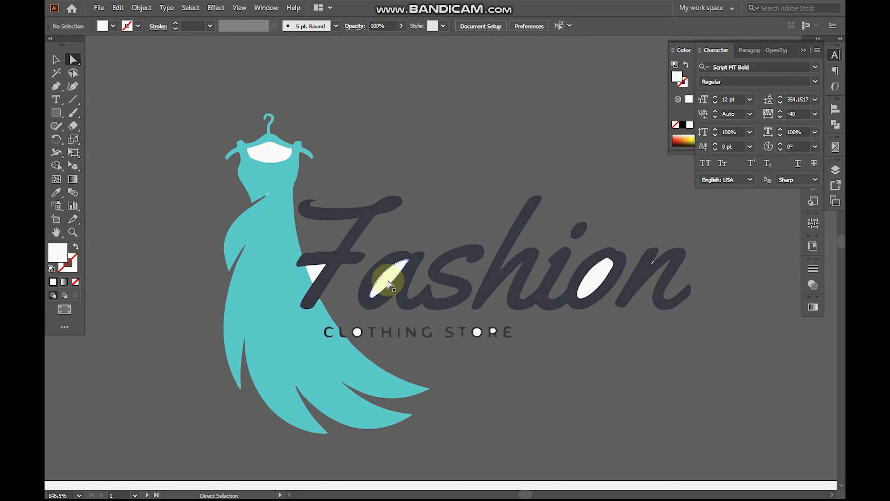
pyautogui.keyDown('ctrl'); pyautogui.keyDown('alt'); pyautogui.click(389, 281); pyautogui.keyUp('alt'); pyautogui.keyUp('ctrl')
pyautogui.keyDown('ctrl'); pyautogui.keyDown('alt'); pyautogui.click(388, 281); pyautogui.keyUp('alt'); pyautogui.keyUp('ctrl')
# Move the traced logo onto the recreated poster above the VIRTUAL title and scale it down
pyautogui.moveTo(388, 280); pyautogui.dragTo(220, 216)
pyautogui.click(365, 264)
pyautogui.moveTo(233, 209); pyautogui.dragTo(554, 384)
pyautogui.moveTo(748, 429); pyautogui.dragTo(606, 322)
# Align the left edges of the logo and the VIRTUAL text, then clear the selection
pyautogui.press('z')
pyautogui.moveTo(491, 283); pyautogui.dragTo(593, 344)
pyautogui.moveTo(497, 284); pyautogui.dragTo(589, 362)
pyautogui.keyDown('shift'); pyautogui.click(192, 271); pyautogui.keyUp('shift')
pyautogui.click(191, 269)
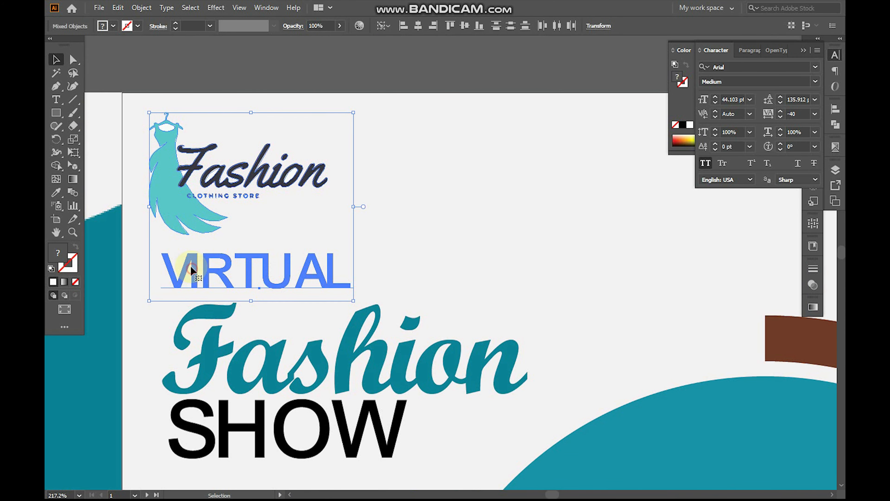
pyautogui.click(403, 27)
pyautogui.press('a')
pyautogui.hotkey('ctrl', '-')
pyautogui.hotkey('ctrl', '-')
pyautogui.hotkey('ctrl', 'shift', 'a')
# Recolor the dress in the Fashion logo with the teal sampled from the poster's diagonal band, then clear the selection
pyautogui.moveTo(402, 261); pyautogui.dragTo(375, 201)
pyautogui.click(305, 258)
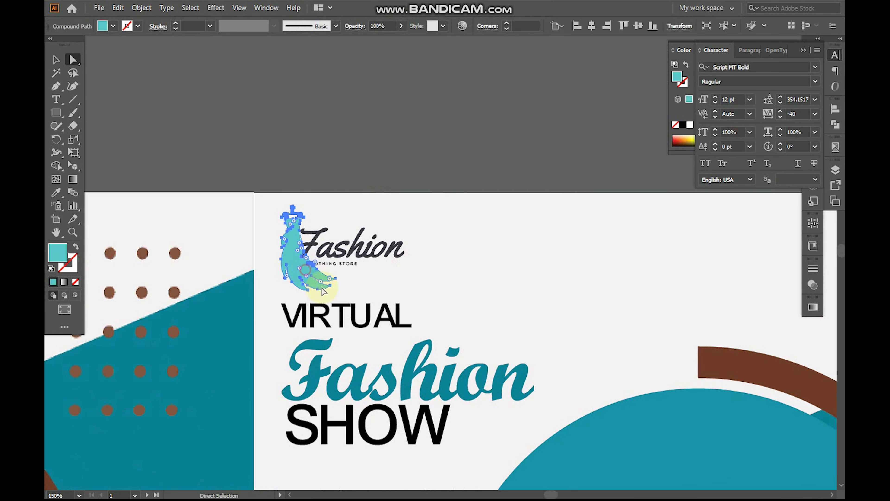
pyautogui.moveTo(526, 388); pyautogui.dragTo(439, 292)
pyautogui.moveTo(455, 354); pyautogui.dragTo(524, 206)
pyautogui.press('i')
pyautogui.click(359, 385)
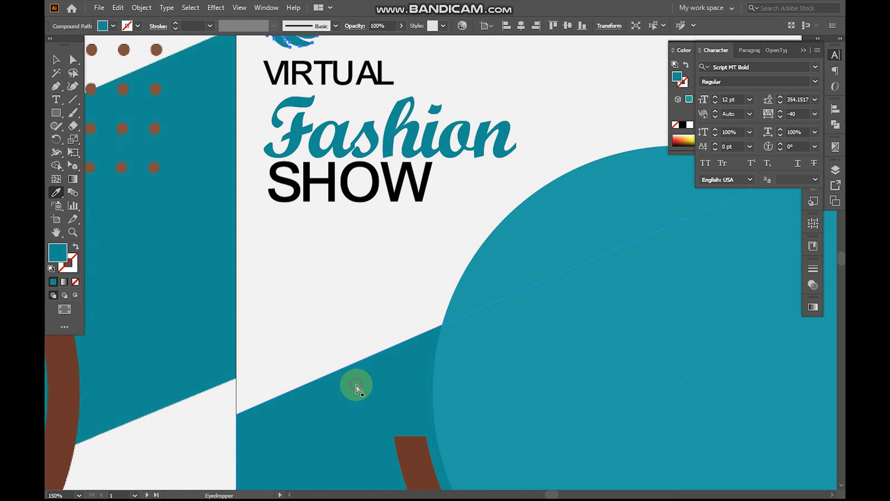
pyautogui.hotkey('ctrl', '-')
pyautogui.hotkey('ctrl', '-')
pyautogui.press('a')
pyautogui.click(451, 125)
# Delete the leftover light fills inside the letters of the word Fashion in the logo
pyautogui.press('f')
pyautogui.moveTo(378, 234); pyautogui.dragTo(430, 202)
pyautogui.hotkey('ctrl', '-')
pyautogui.moveTo(251, 414); pyautogui.dragTo(354, 333)
pyautogui.moveTo(528, 330); pyautogui.dragTo(331, 387)
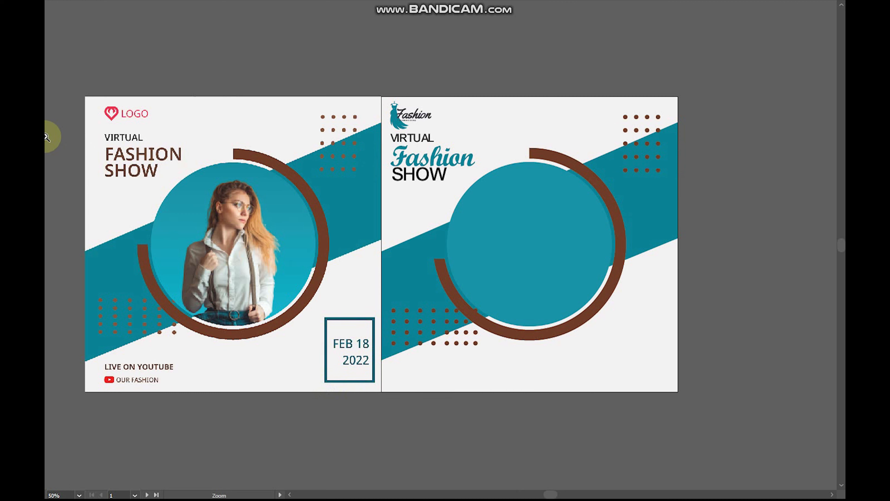
pyautogui.moveTo(192, 99); pyautogui.dragTo(558, 169)
pyautogui.moveTo(385, 141); pyautogui.dragTo(671, 251)
pyautogui.moveTo(573, 239); pyautogui.dragTo(602, 225)
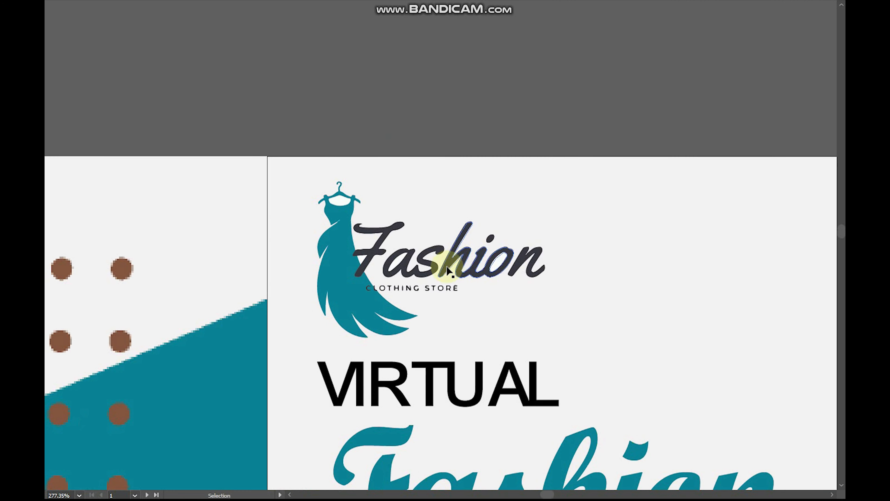
pyautogui.press('a')
pyautogui.click(497, 261)
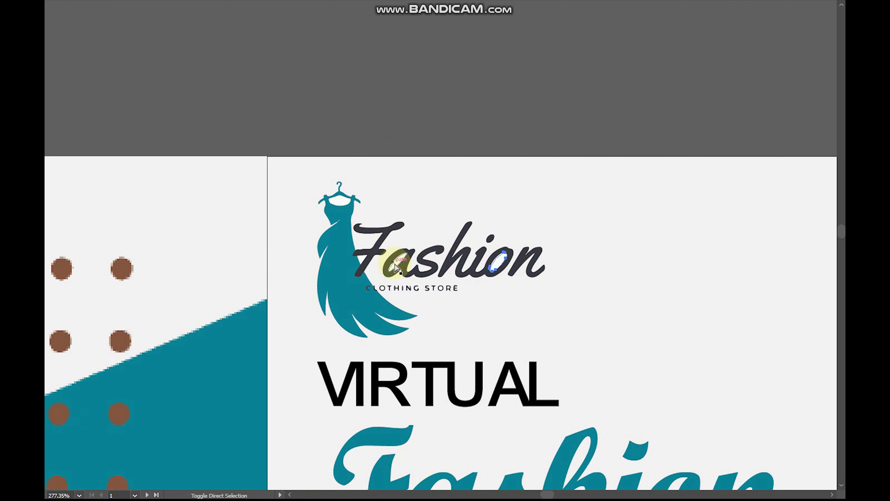
pyautogui.press('Delete')
pyautogui.press('Delete')
# Draw a rectangle the size of the reference poster's FEB 18 2022 date frame and place it beside that frame
pyautogui.press('z')
pyautogui.keyDown('alt'); pyautogui.click(470, 330); pyautogui.keyUp('alt')
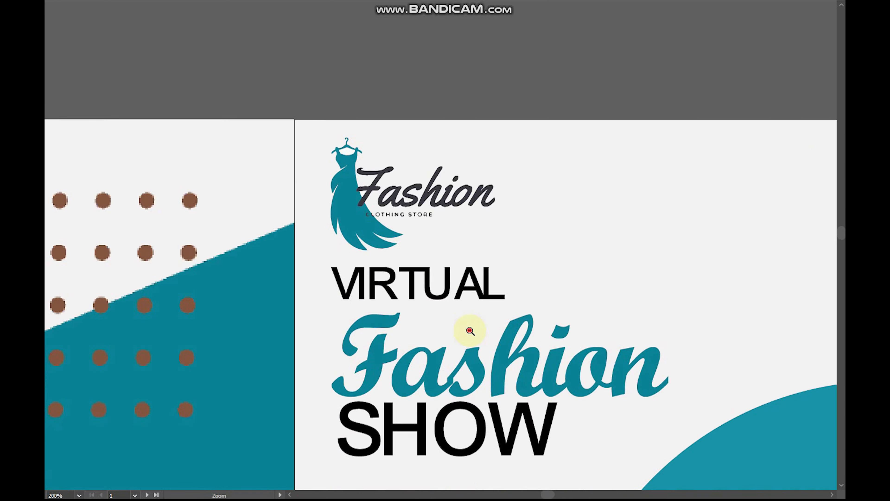
pyautogui.keyDown('alt'); pyautogui.click(469, 331); pyautogui.keyUp('alt')
pyautogui.keyDown('alt'); pyautogui.click(467, 331); pyautogui.keyUp('alt')
pyautogui.moveTo(542, 290); pyautogui.dragTo(665, 229)
pyautogui.keyDown('alt'); pyautogui.click(398, 309); pyautogui.keyUp('alt')
pyautogui.keyDown('alt'); pyautogui.click(392, 309); pyautogui.keyUp('alt')
pyautogui.moveTo(217, 228); pyautogui.dragTo(531, 352)
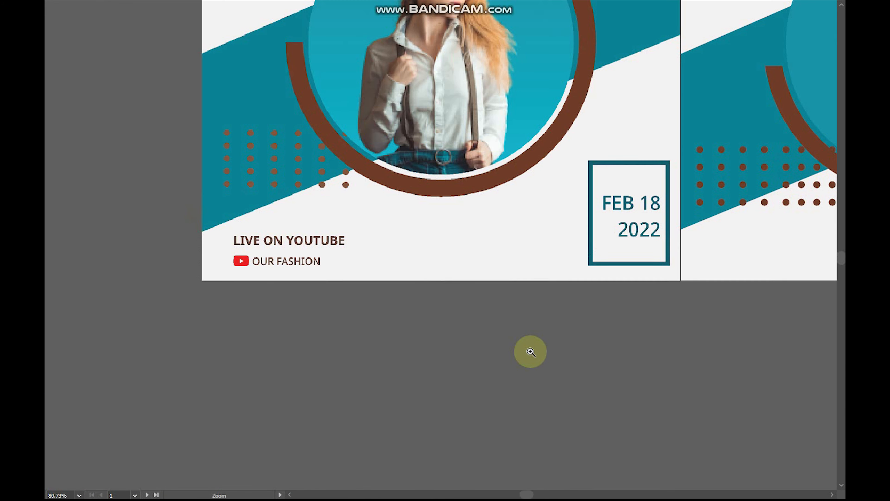
pyautogui.moveTo(219, 155); pyautogui.dragTo(646, 301)
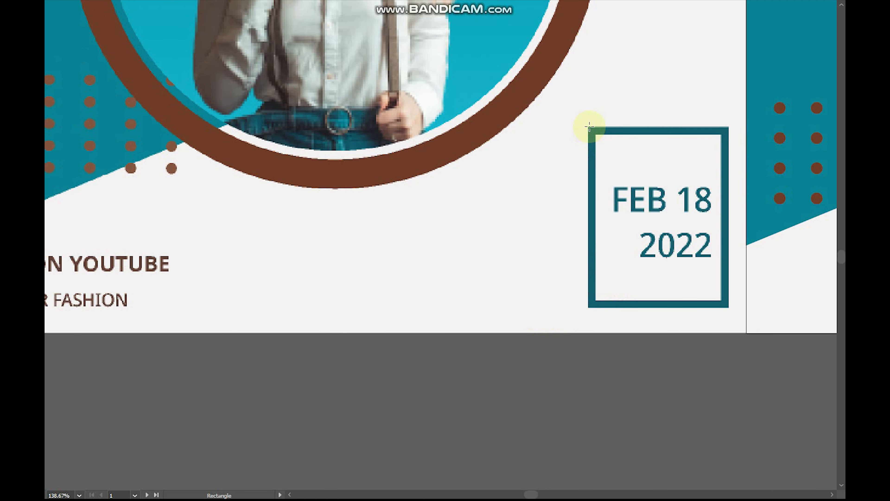
pyautogui.moveTo(590, 127); pyautogui.dragTo(531, 251)
pyautogui.press('Tab')
# Give the rectangle the default white fill and black stroke, with a 12 pt weight aligned to the inside
pyautogui.click(62, 248)
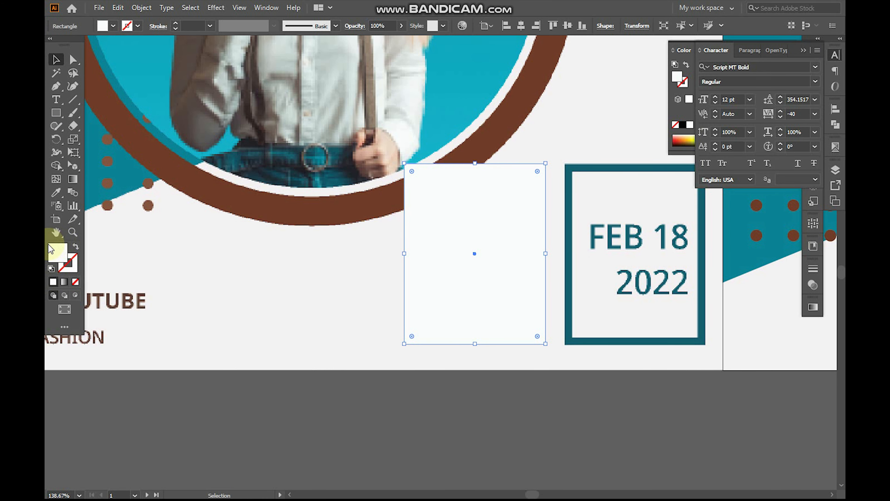
pyautogui.click(51, 269)
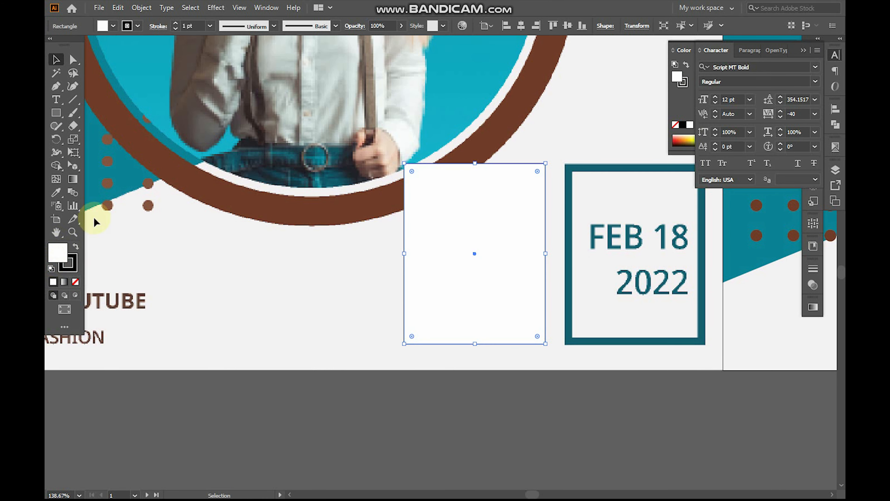
pyautogui.click(175, 24)
pyautogui.click(158, 26)
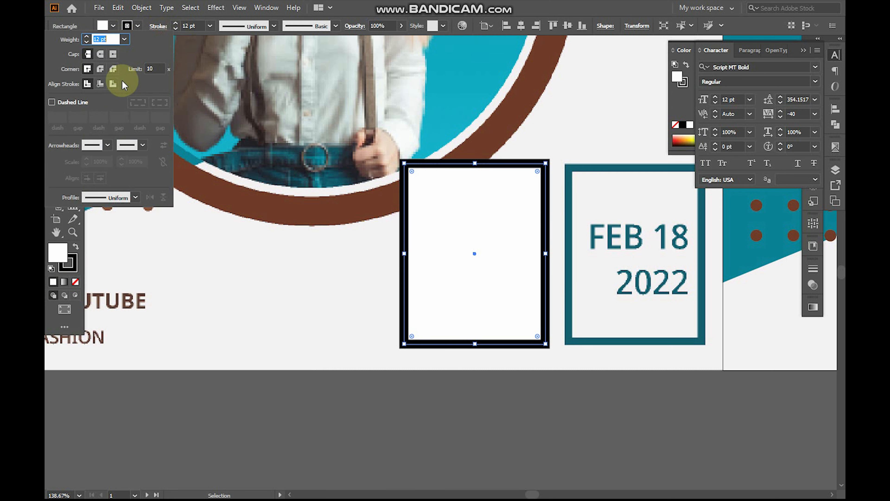
pyautogui.click(113, 83)
pyautogui.click(100, 83)
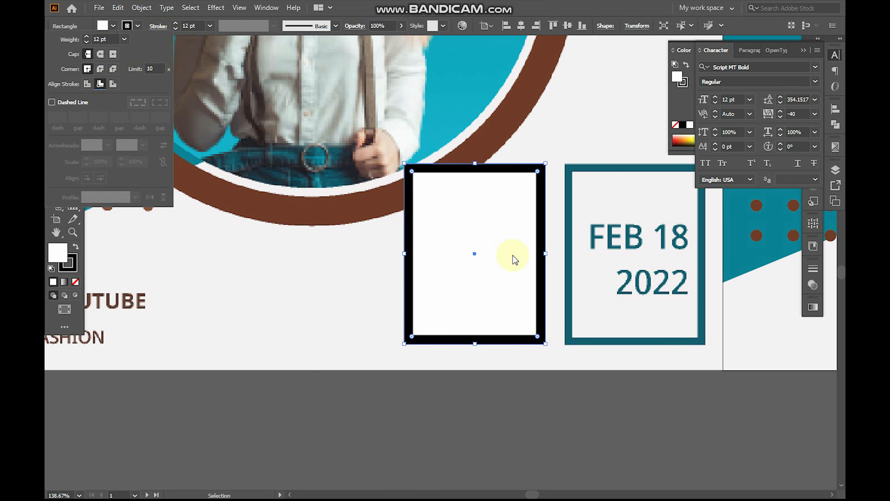
# Move the rectangle over the reference date frame, sample the diagonal band's teal and swap it from fill to stroke
pyautogui.moveTo(513, 259); pyautogui.dragTo(638, 253)
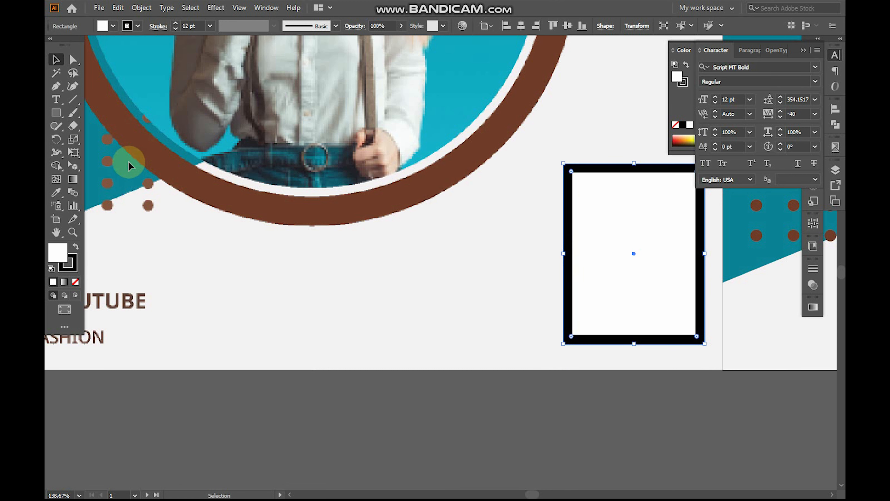
pyautogui.press('i')
pyautogui.click(119, 170)
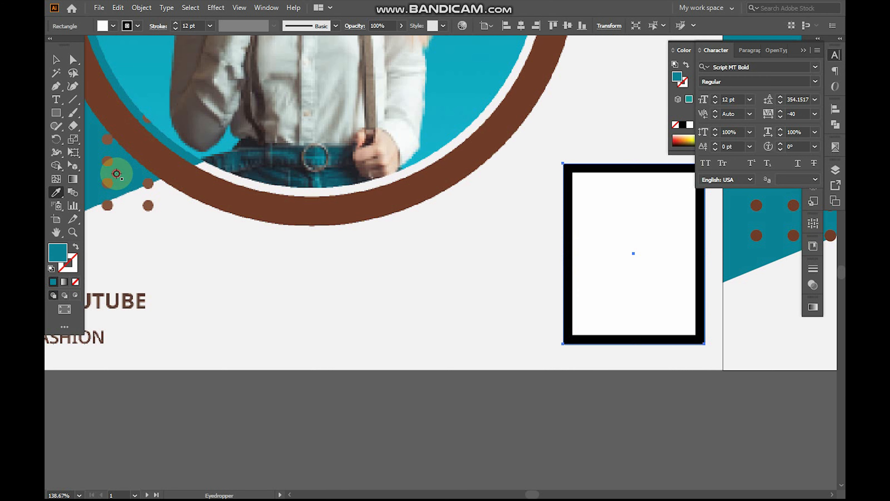
pyautogui.moveTo(647, 246); pyautogui.dragTo(471, 255)
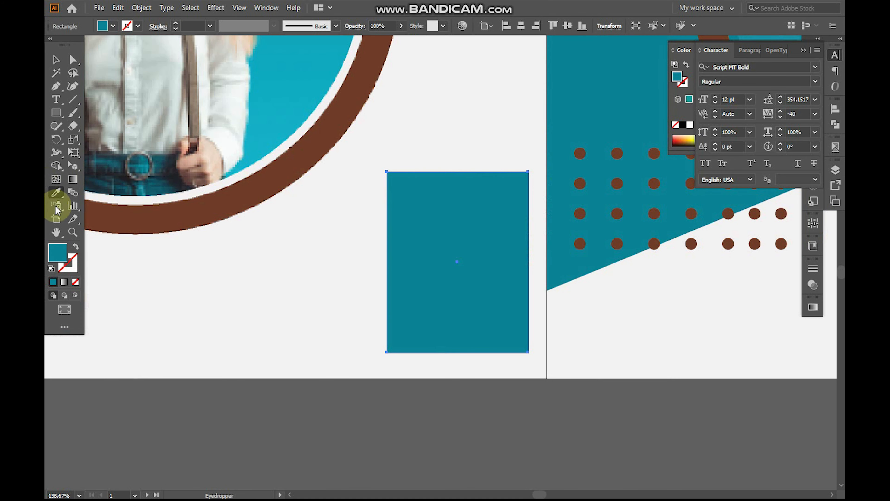
pyautogui.click(76, 247)
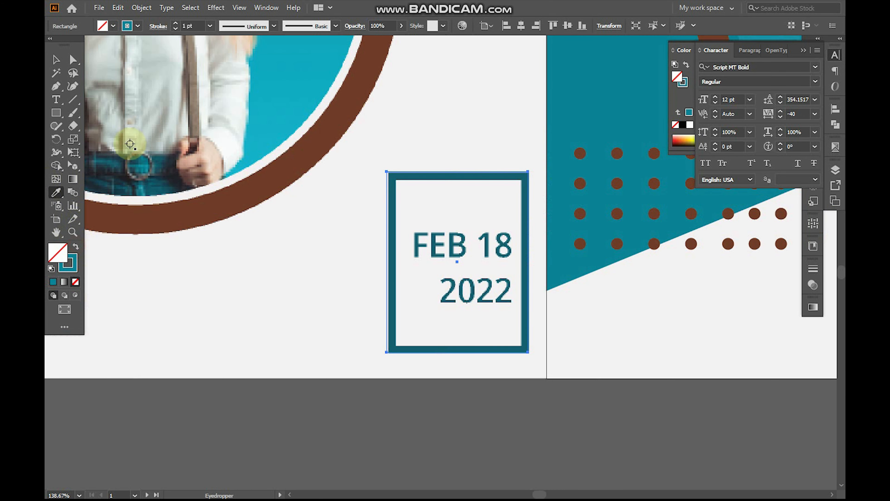
# Set the teal frame's stroke weight to 10 pt and align the stroke to the inside
pyautogui.click(176, 24)
pyautogui.click(158, 26)
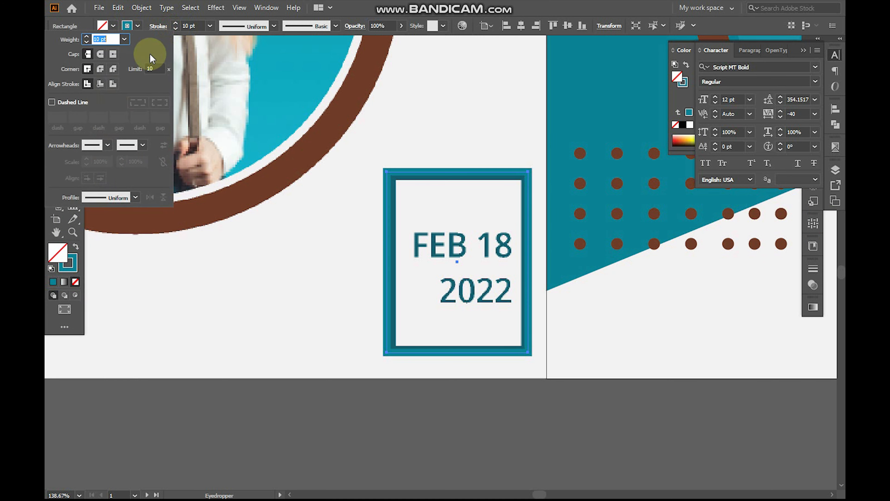
pyautogui.click(101, 85)
pyautogui.moveTo(377, 276); pyautogui.dragTo(285, 247)
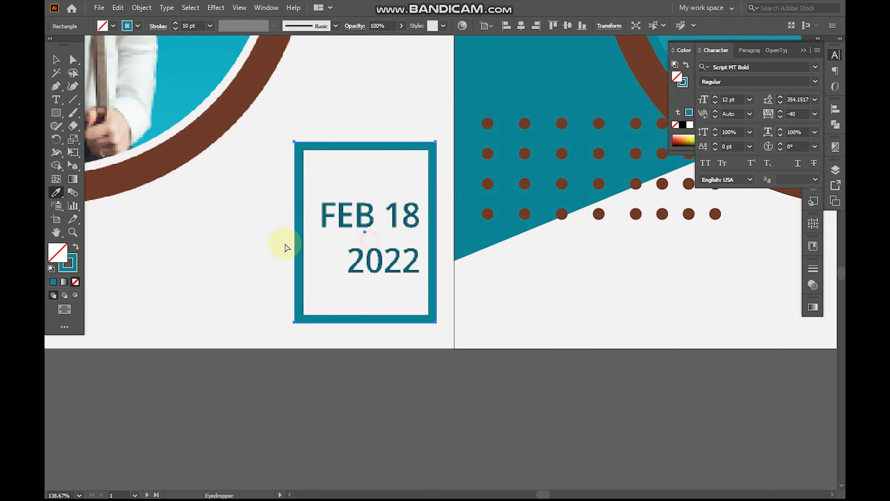
pyautogui.press('t')
pyautogui.click(351, 231)
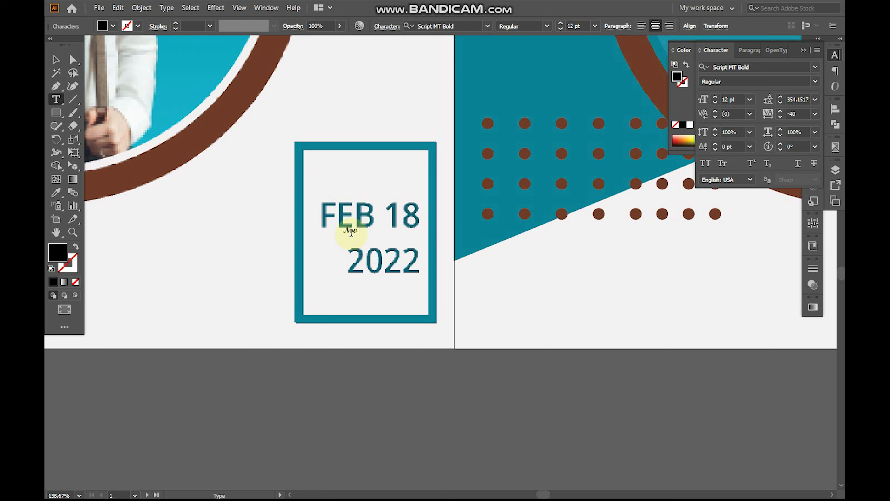
pyautogui.write('1')
pyautogui.press('Escape')
pyautogui.press('Delete')
pyautogui.press('t')
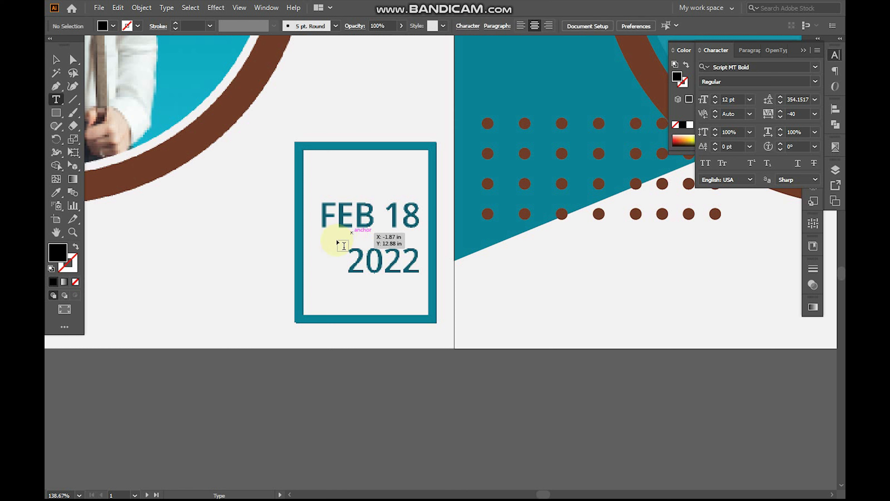
pyautogui.click(348, 172)
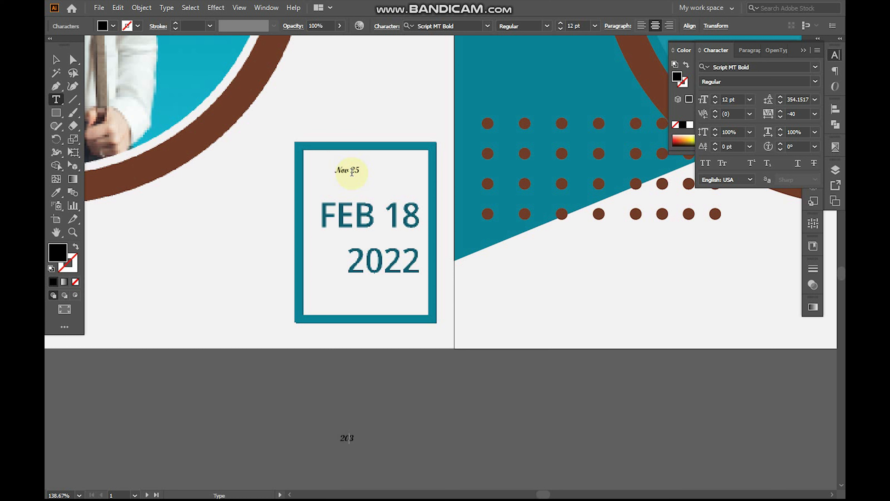
pyautogui.tripleClick(352, 172)
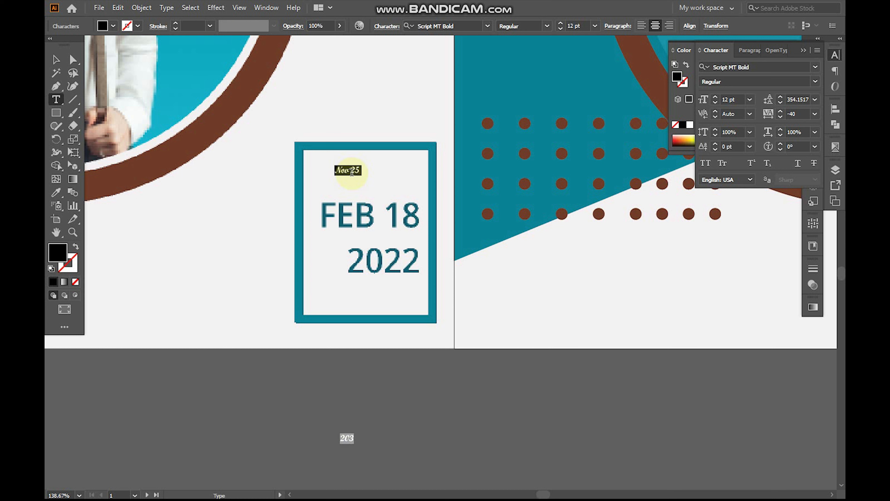
pyautogui.press('Escape')
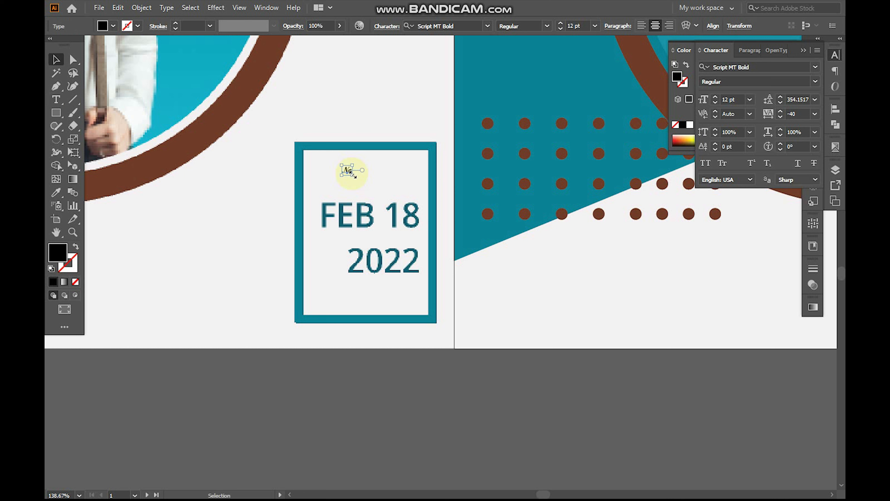
# Add the two-line text "Nov 25 2023" inside the teal frame and set its leading to Auto
pyautogui.press('t')
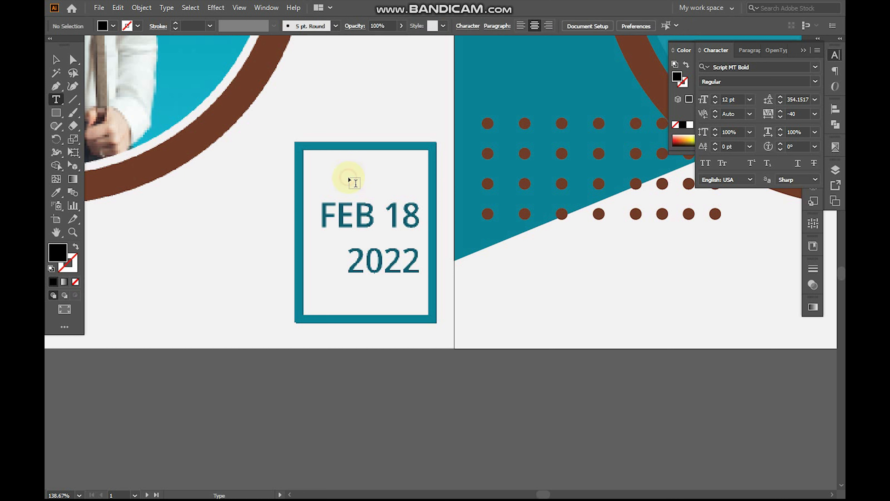
pyautogui.click(348, 175)
pyautogui.press('BackSpace')
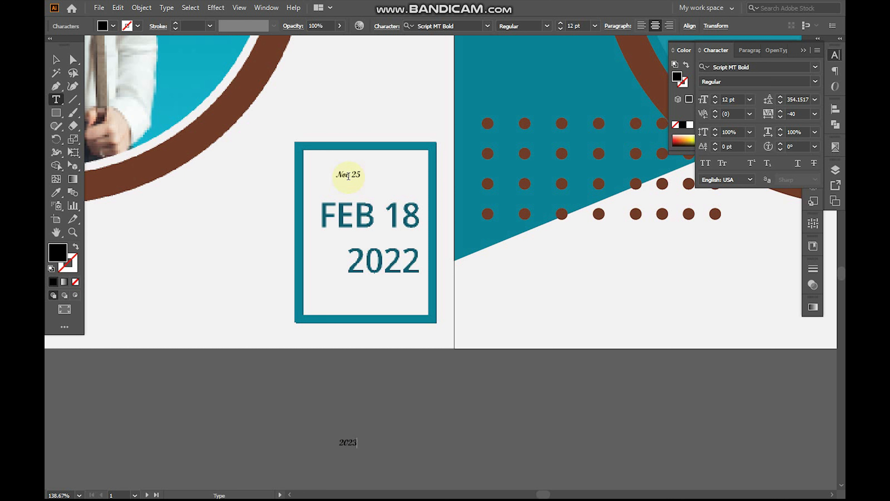
pyautogui.press('Escape')
pyautogui.click(815, 100)
pyautogui.click(793, 117)
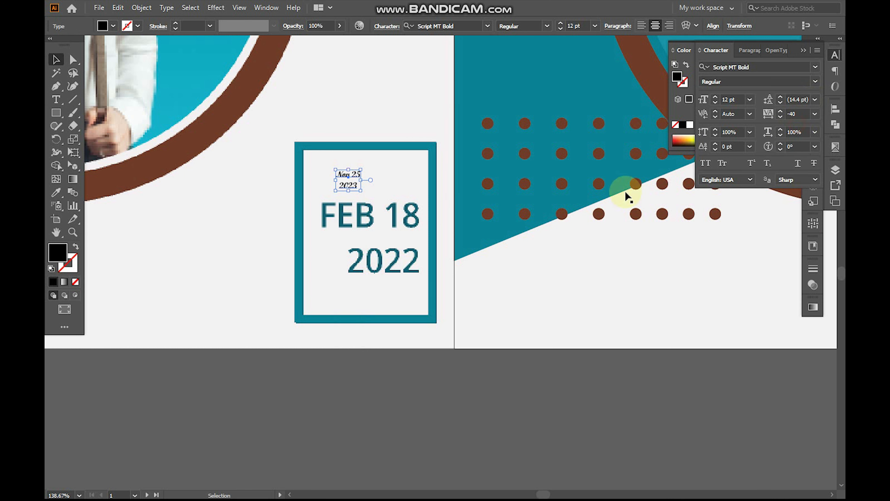
# Right-align the date text and enlarge it to about 48.75 pt so it covers the reference date
pyautogui.moveTo(361, 190); pyautogui.dragTo(395, 243)
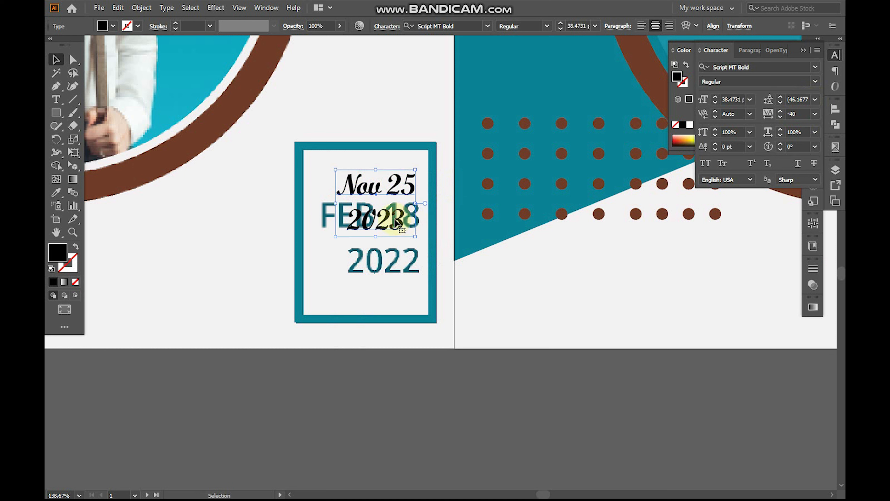
pyautogui.click(669, 26)
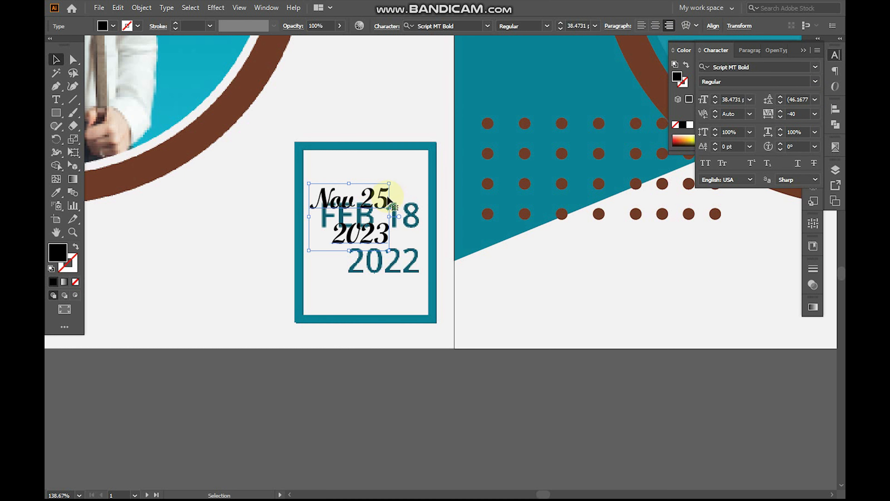
pyautogui.moveTo(389, 199); pyautogui.dragTo(413, 213)
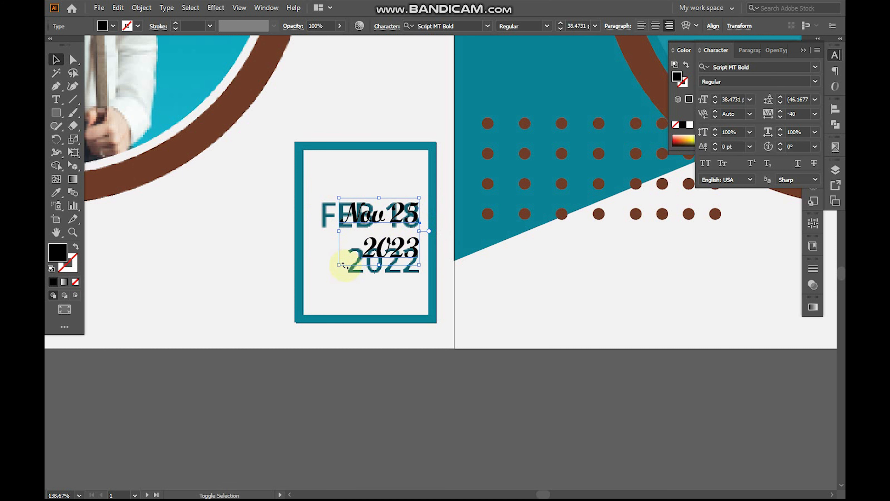
pyautogui.moveTo(344, 265); pyautogui.dragTo(317, 282)
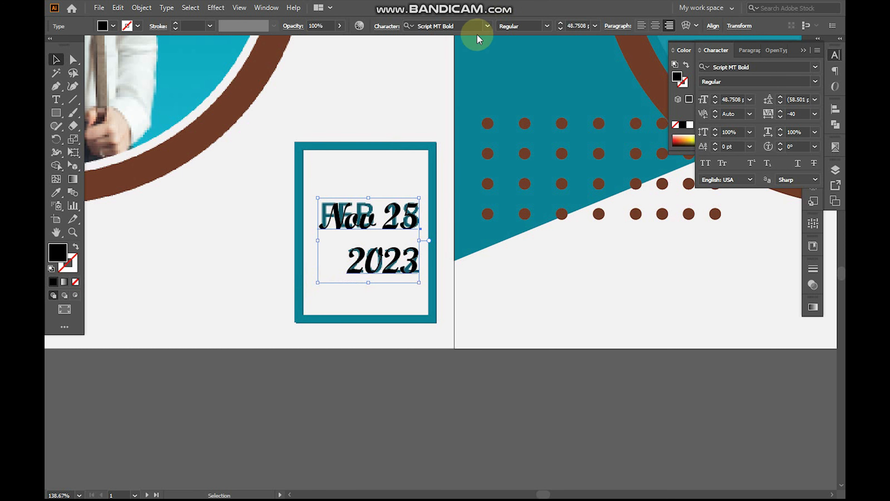
# Change the date text's font to Calibri Bold
pyautogui.click(466, 26)
pyautogui.write('cali')
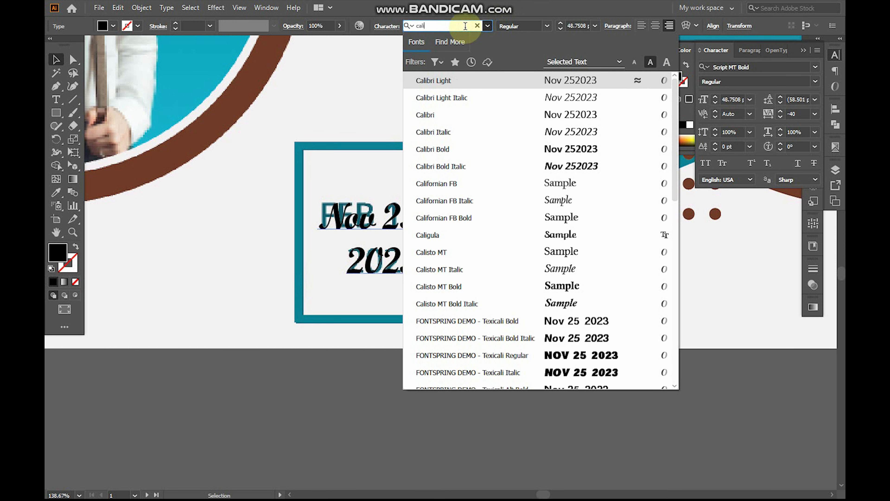
pyautogui.click(470, 150)
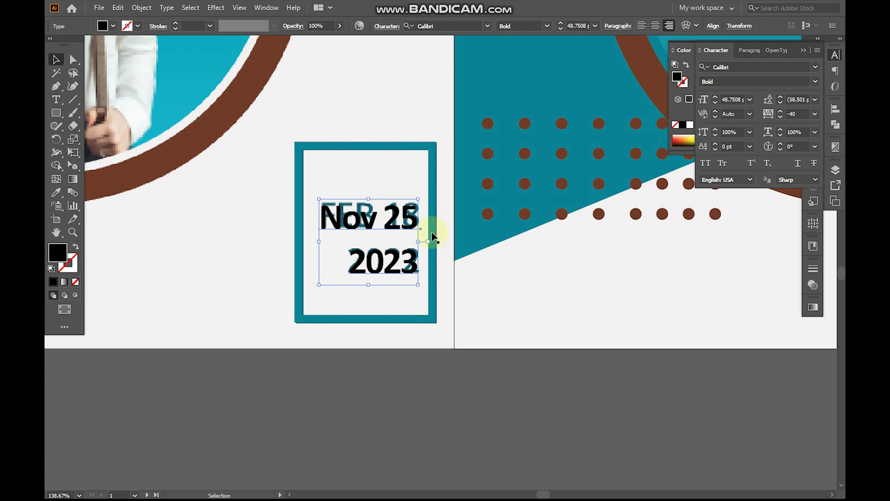
# Duplicate the date text and place the copy just above LIVE ON YOUTUBE on the reference poster
pyautogui.hotkey('ctrl', '-')
pyautogui.hotkey('ctrl', '-')
pyautogui.hscroll(-2, 428, 251)
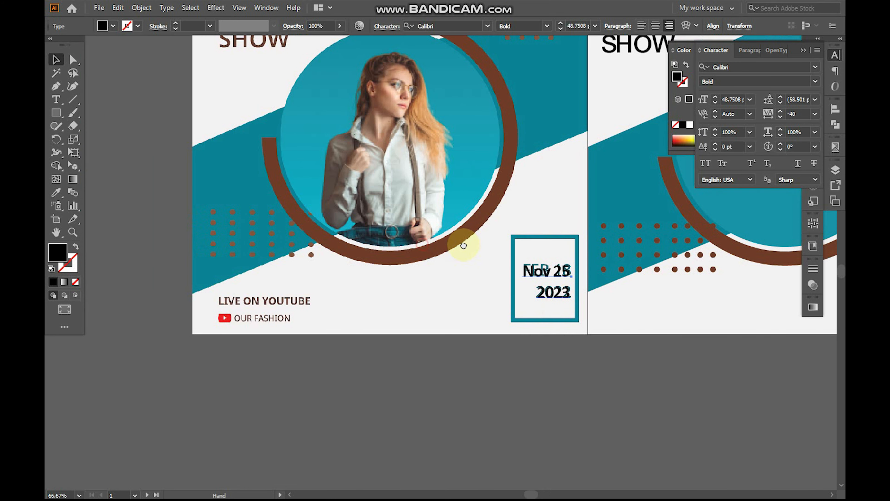
pyautogui.moveTo(561, 272); pyautogui.dragTo(305, 268)
# Replace the wording of the date copy above LIVE ON YOUTUBE with "Youtube Channel"
pyautogui.press('z')
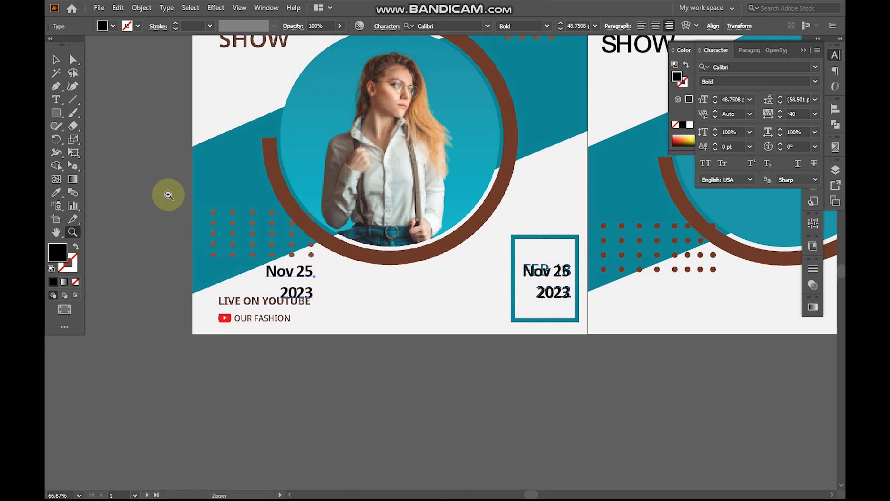
pyautogui.moveTo(168, 195); pyautogui.dragTo(461, 380)
pyautogui.moveTo(443, 312); pyautogui.dragTo(480, 326)
pyautogui.press('t')
pyautogui.click(432, 237)
pyautogui.hotkey('ctrl', 'a')
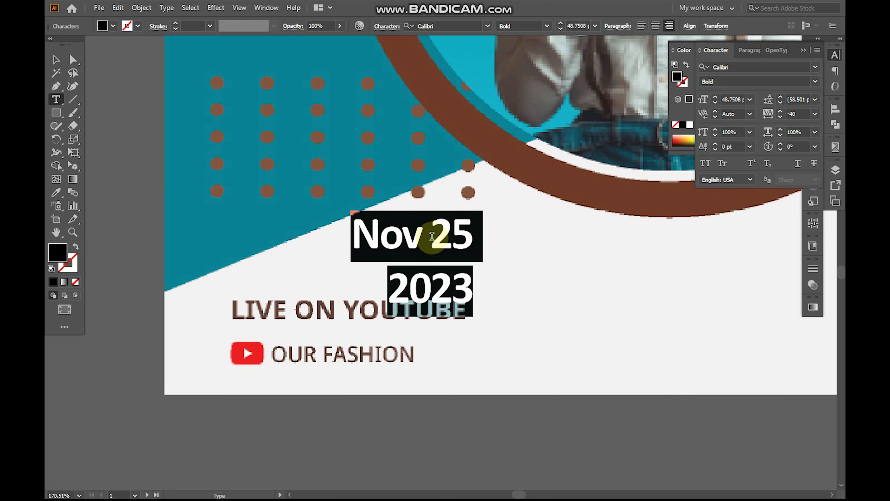
pyautogui.write('YOutu')
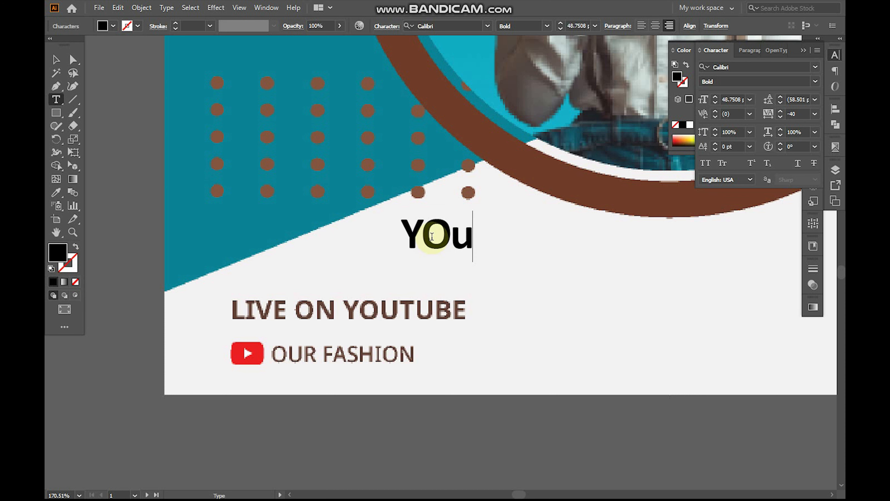
pyautogui.press('BackSpace')
pyautogui.press('BackSpace')
pyautogui.press('BackSpace')
pyautogui.press('BackSpace')
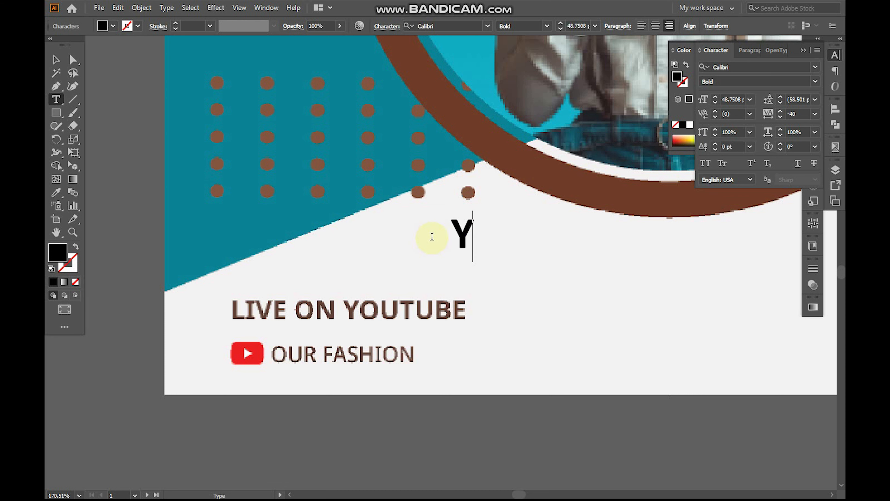
pyautogui.write('outube')
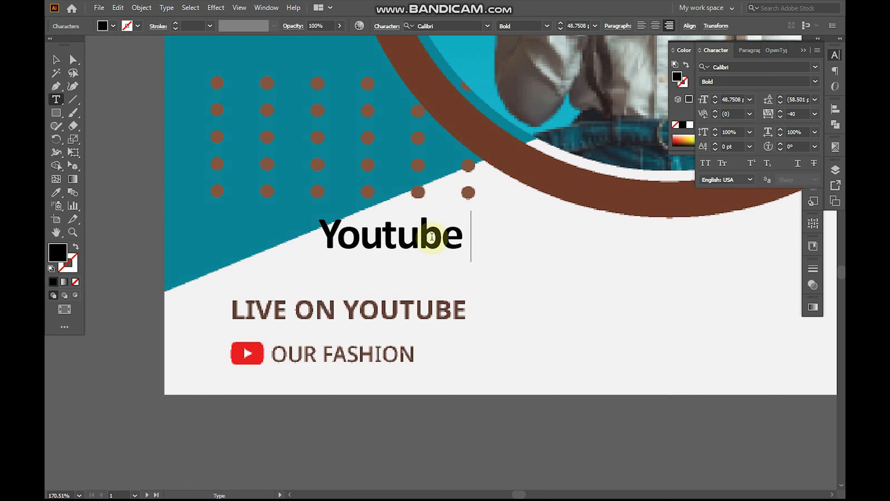
pyautogui.write(' C')
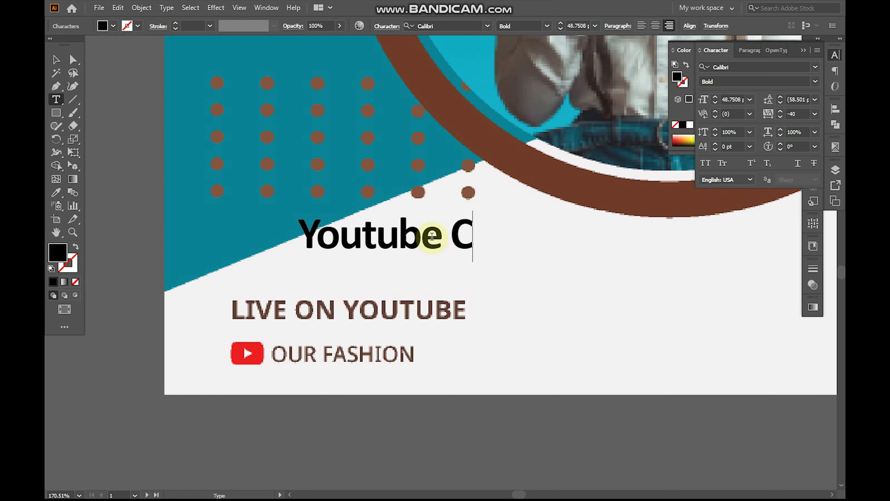
pyautogui.write('hannel')
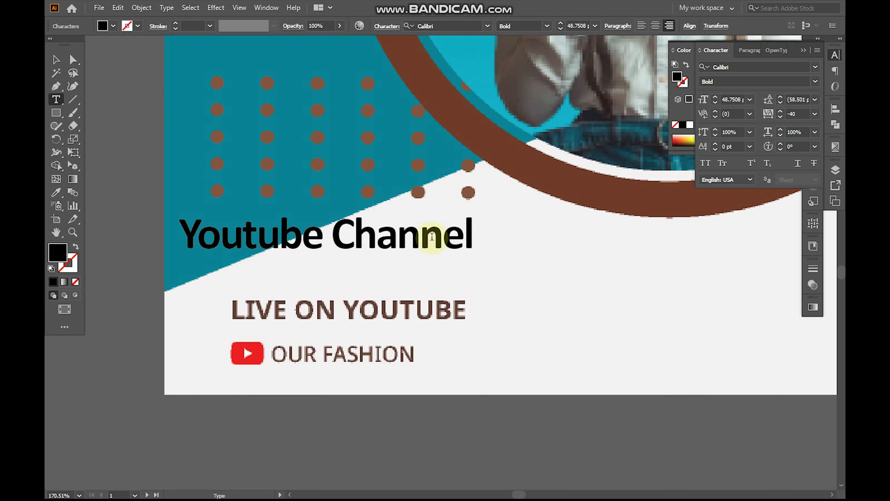
pyautogui.press('Escape')
# Move the "Youtube Channel" text onto the reference LIVE ON YOUTUBE line and fill it with the ring's brown
pyautogui.moveTo(404, 239); pyautogui.dragTo(454, 310)
pyautogui.press('i')
pyautogui.click(566, 180)
pyautogui.press('v')
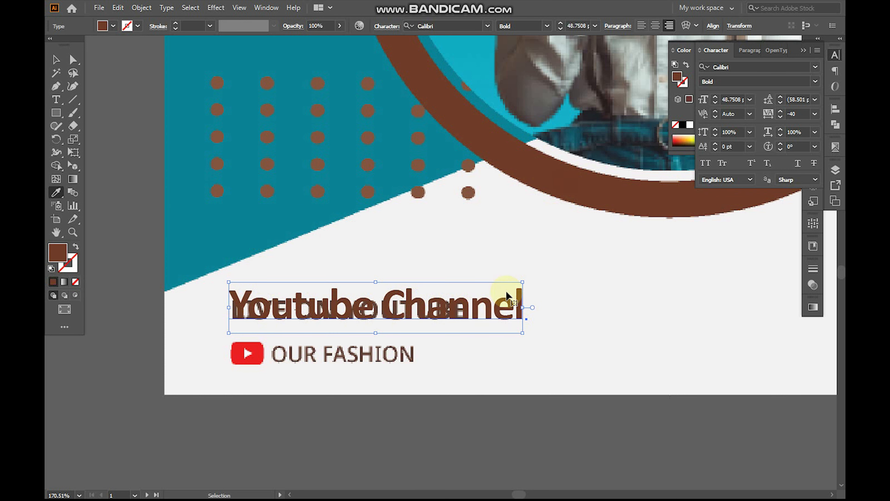
# Shrink the "Youtube Channel" text to about 39.3 pt and duplicate it onto the line below, rewording the copy as "print point 1"
pyautogui.moveTo(525, 307); pyautogui.dragTo(430, 345)
pyautogui.tripleClick(430, 345)
pyautogui.write('p')
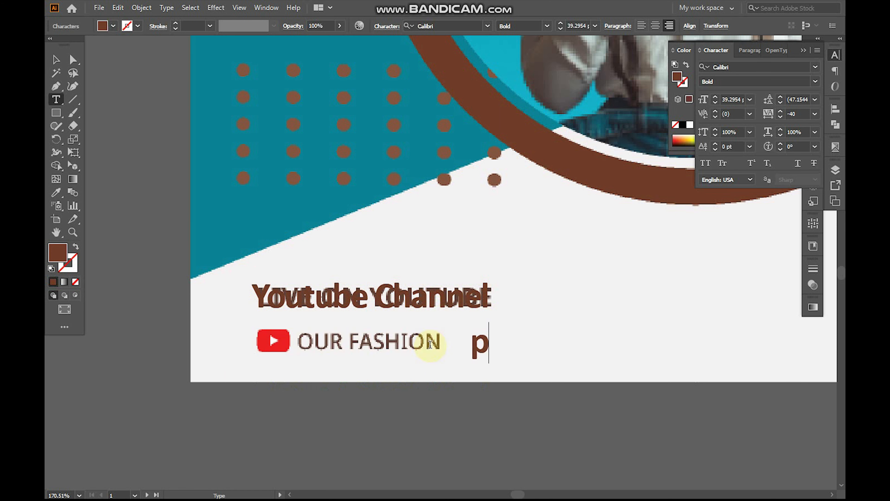
pyautogui.write('rint')
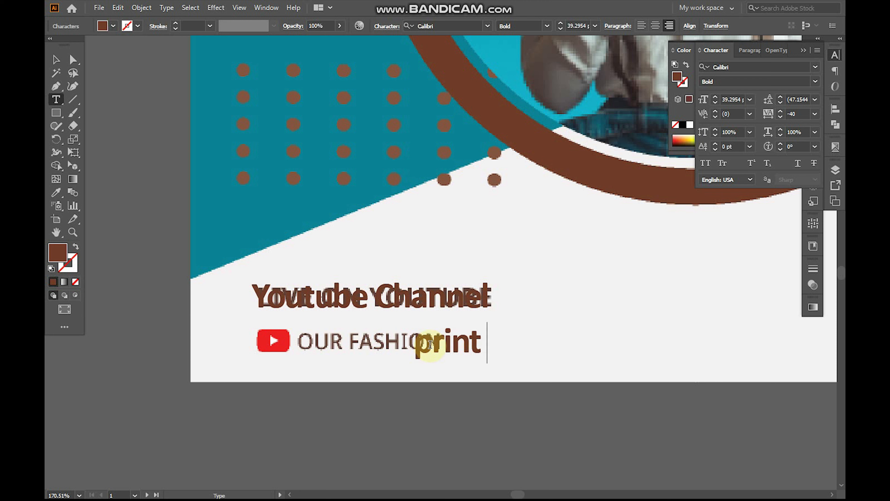
pyautogui.write(' poi')
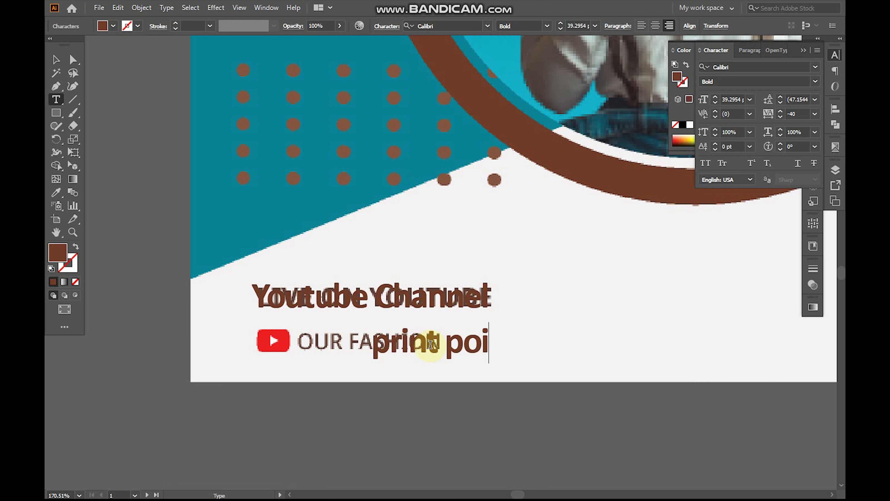
pyautogui.write('nt 0')
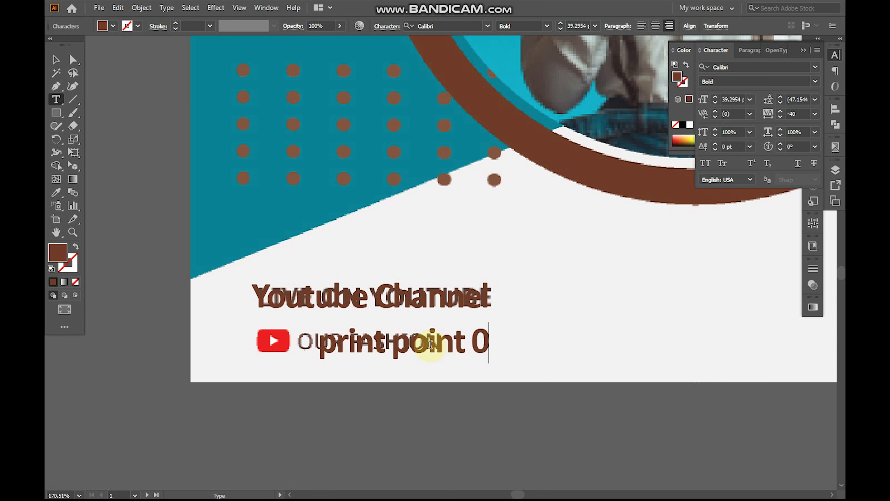
pyautogui.press('BackSpace')
pyautogui.write('1')
pyautogui.press('Escape')
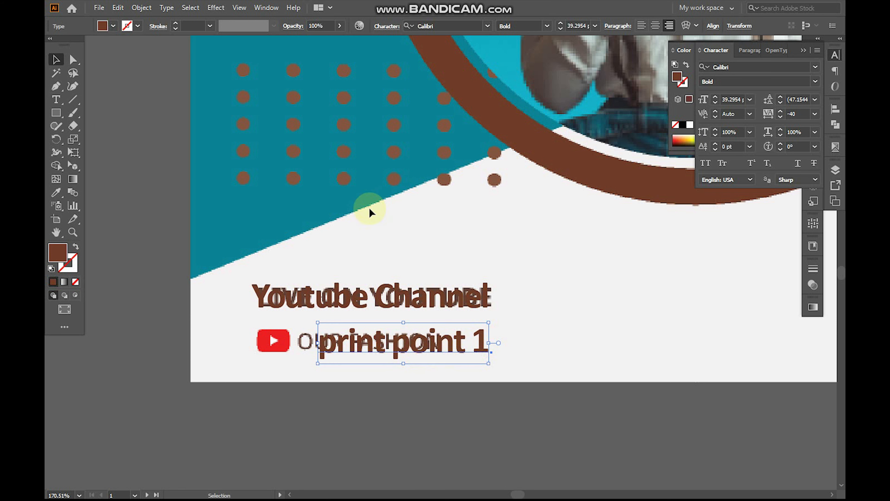
# Fill "print point 1" with the background shape's teal and align its start with OUR FASHION beside the YouTube icon
pyautogui.press('i')
pyautogui.click(287, 215)
pyautogui.press('z')
pyautogui.moveTo(172, 284); pyautogui.dragTo(571, 369)
pyautogui.press('space')
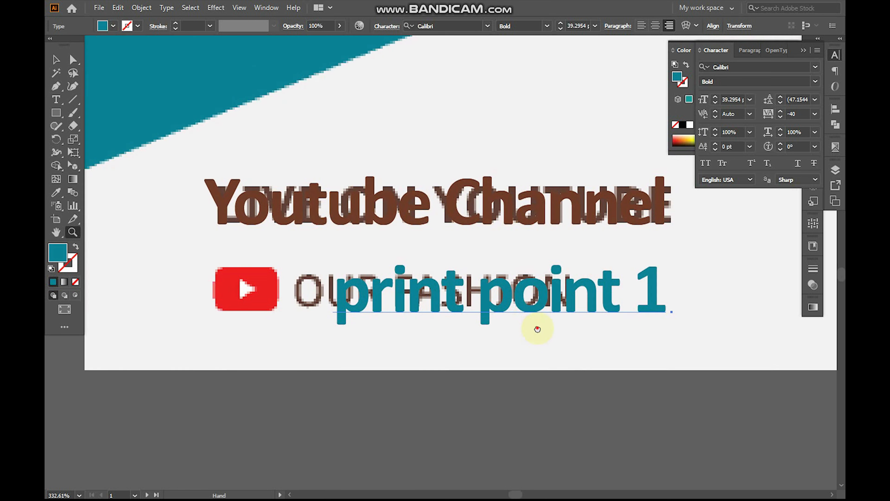
pyautogui.moveTo(537, 329); pyautogui.dragTo(549, 339)
pyautogui.press('v')
pyautogui.moveTo(498, 313); pyautogui.dragTo(462, 311)
pyautogui.press('space')
pyautogui.moveTo(538, 325); pyautogui.dragTo(569, 325)
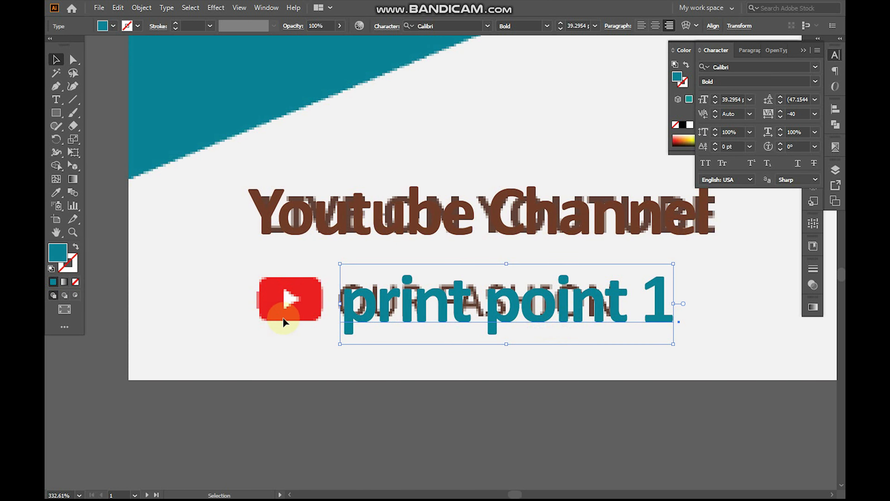
# Draw a rounded rectangle with a corner radius of about 0.07 in over the reference YouTube icon
pyautogui.hotkey('alt', 'Tab')
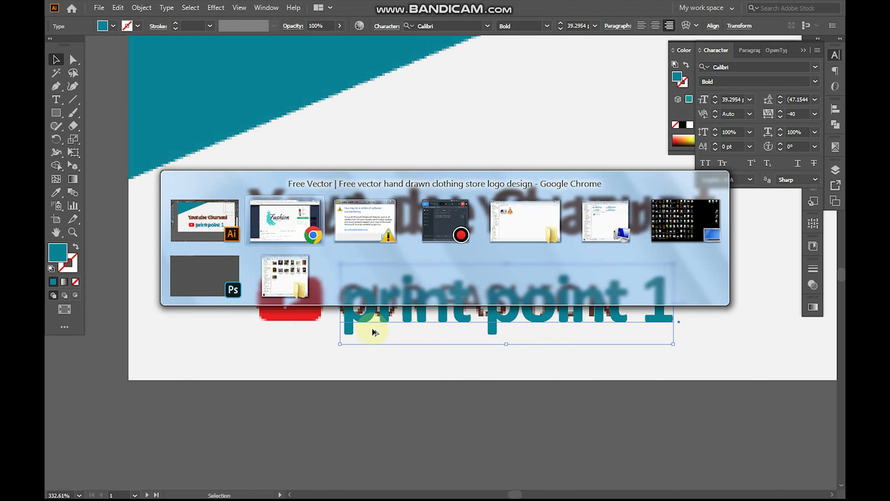
pyautogui.hotkey('alt', 'Tab')
pyautogui.press('z')
pyautogui.click(61, 109)
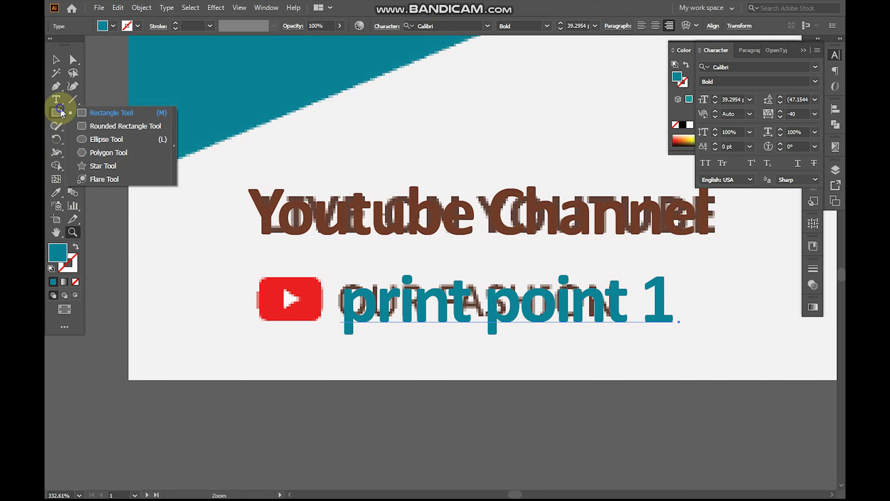
pyautogui.click(85, 126)
pyautogui.moveTo(256, 277); pyautogui.dragTo(326, 325)
pyautogui.press('a')
pyautogui.moveTo(276, 296); pyautogui.dragTo(253, 294)
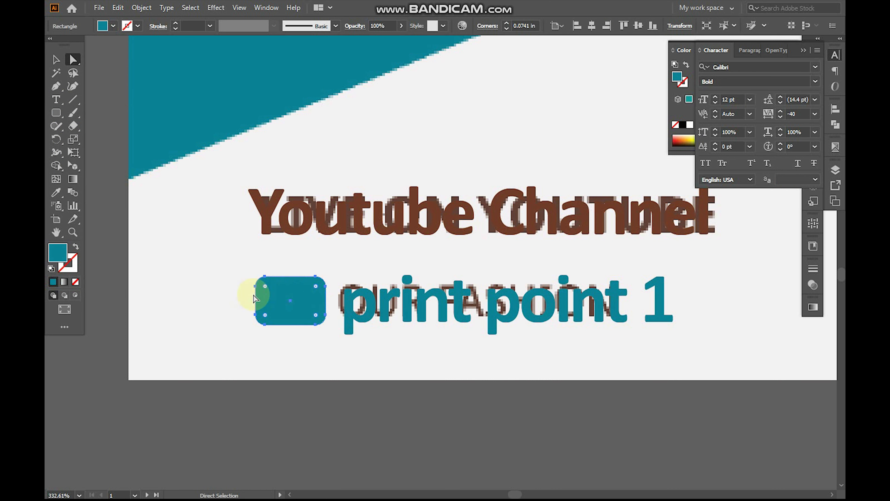
# Set the rounded rectangle's fill to red with C 0, M 100, Y 100, K 0
pyautogui.click(681, 70)
pyautogui.moveTo(782, 69); pyautogui.dragTo(769, 73)
pyautogui.write('0')
pyautogui.press('Tab')
pyautogui.write('1')
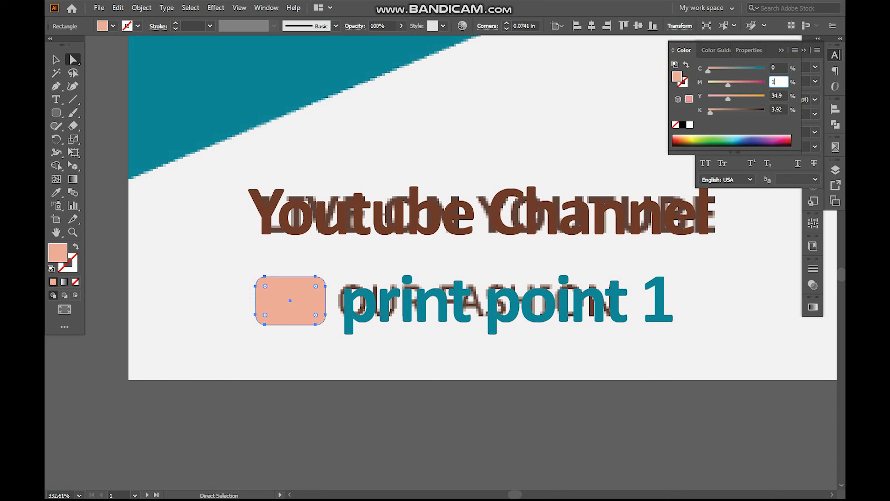
pyautogui.write('00')
pyautogui.press('Tab')
pyautogui.write('100')
pyautogui.press('Tab')
pyautogui.write('0')
pyautogui.press('Return')
pyautogui.press('z')
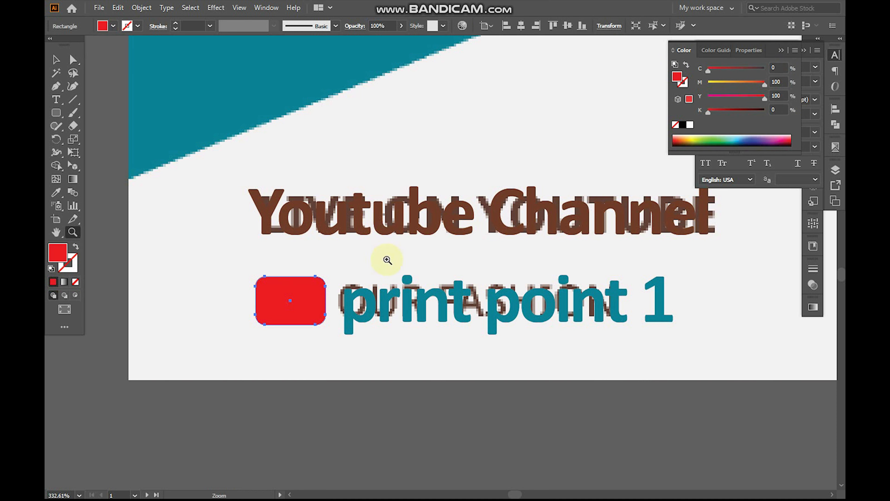
pyautogui.press('m')
pyautogui.moveTo(271, 343); pyautogui.dragTo(296, 368)
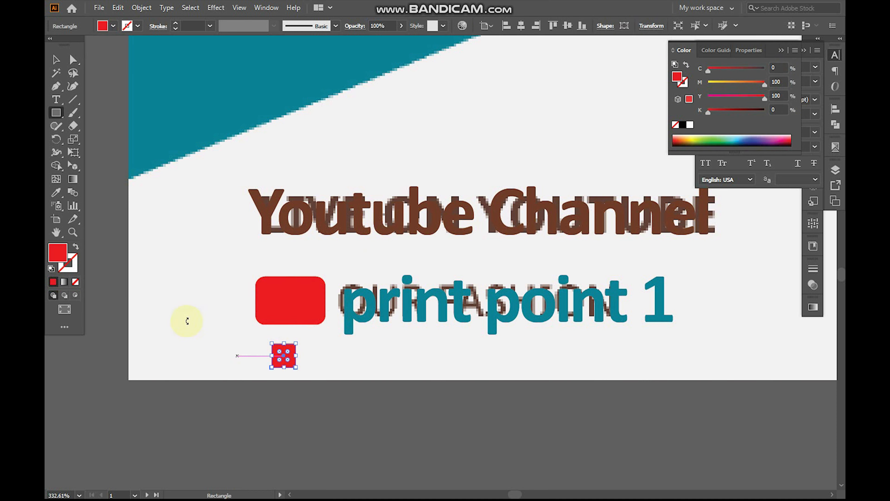
pyautogui.press('a')
pyautogui.press('Delete')
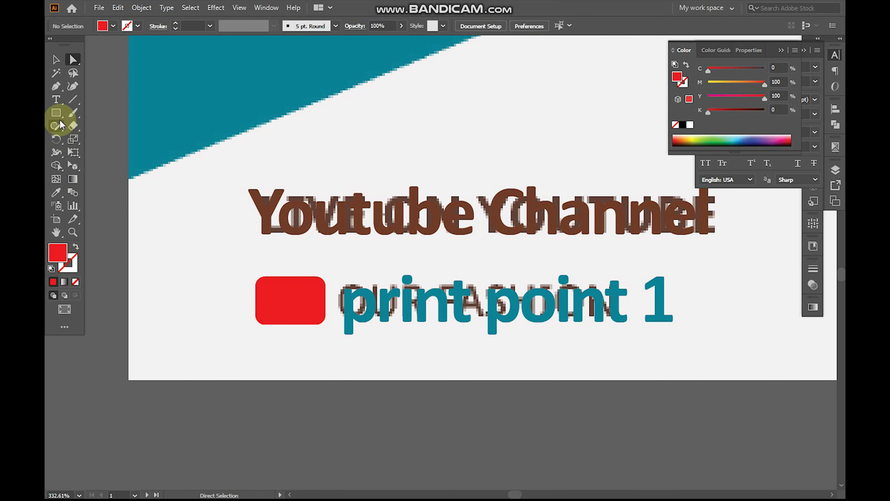